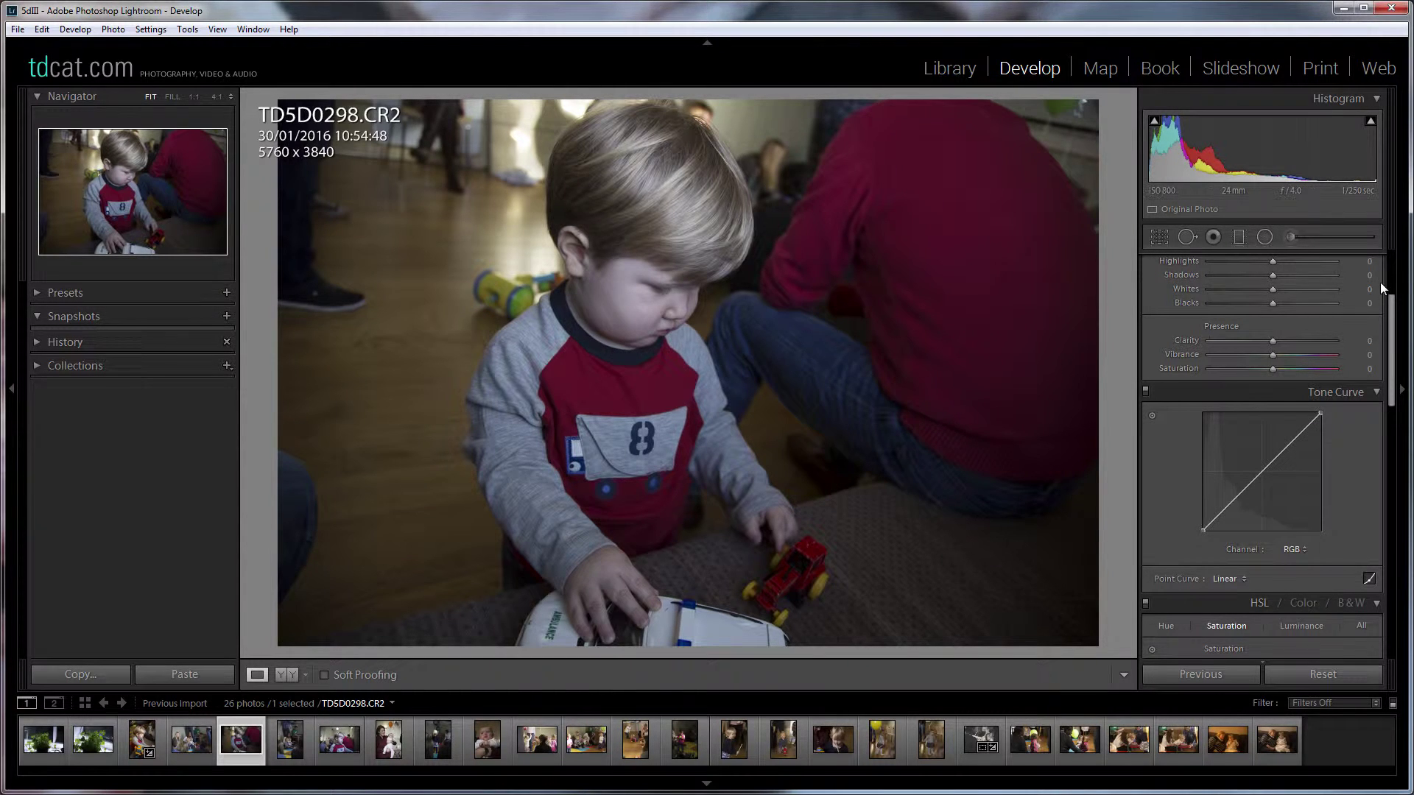
Step: Crop both sides inward to a 3001 x 3840 portrait centred on the toddler
scroll(1394, 320, up, 3)
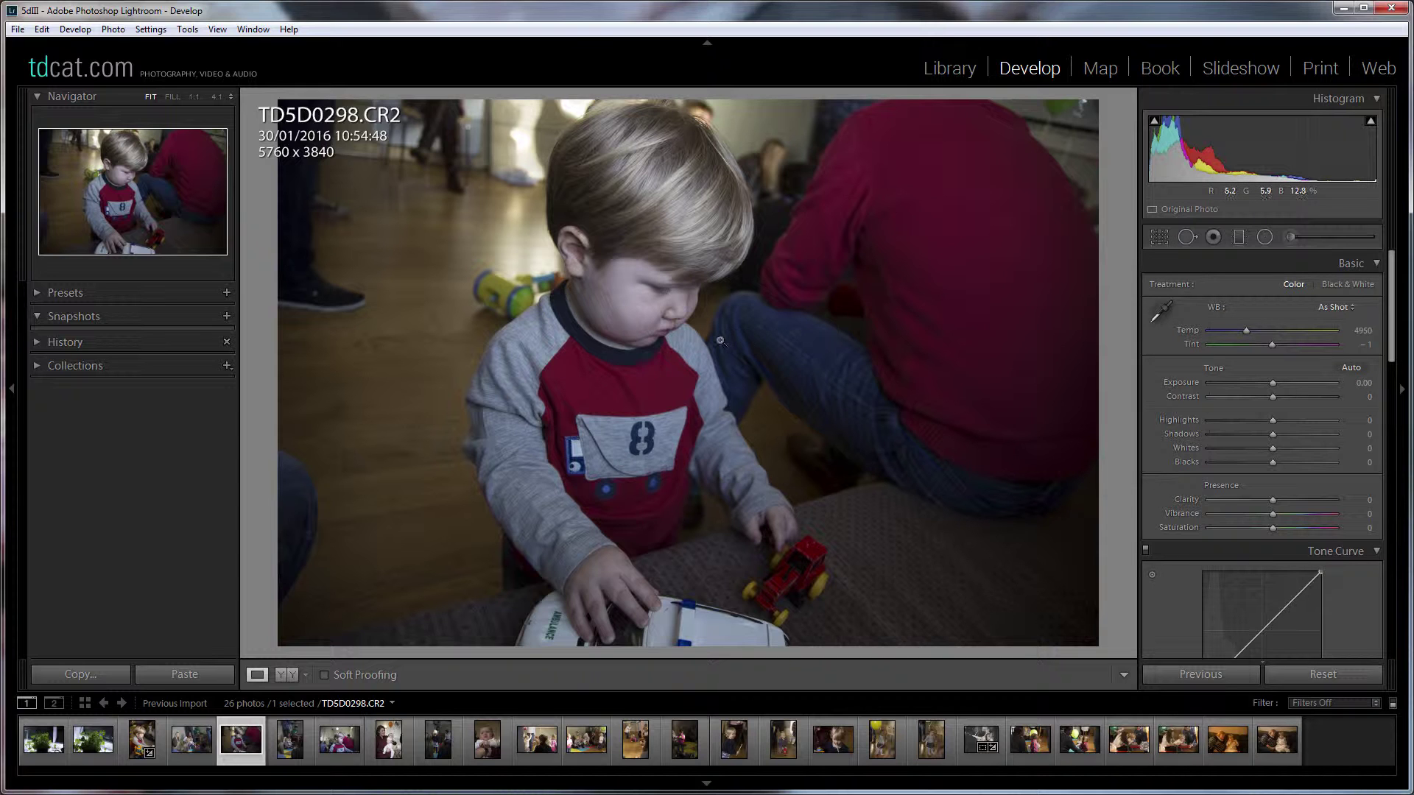
key(r)
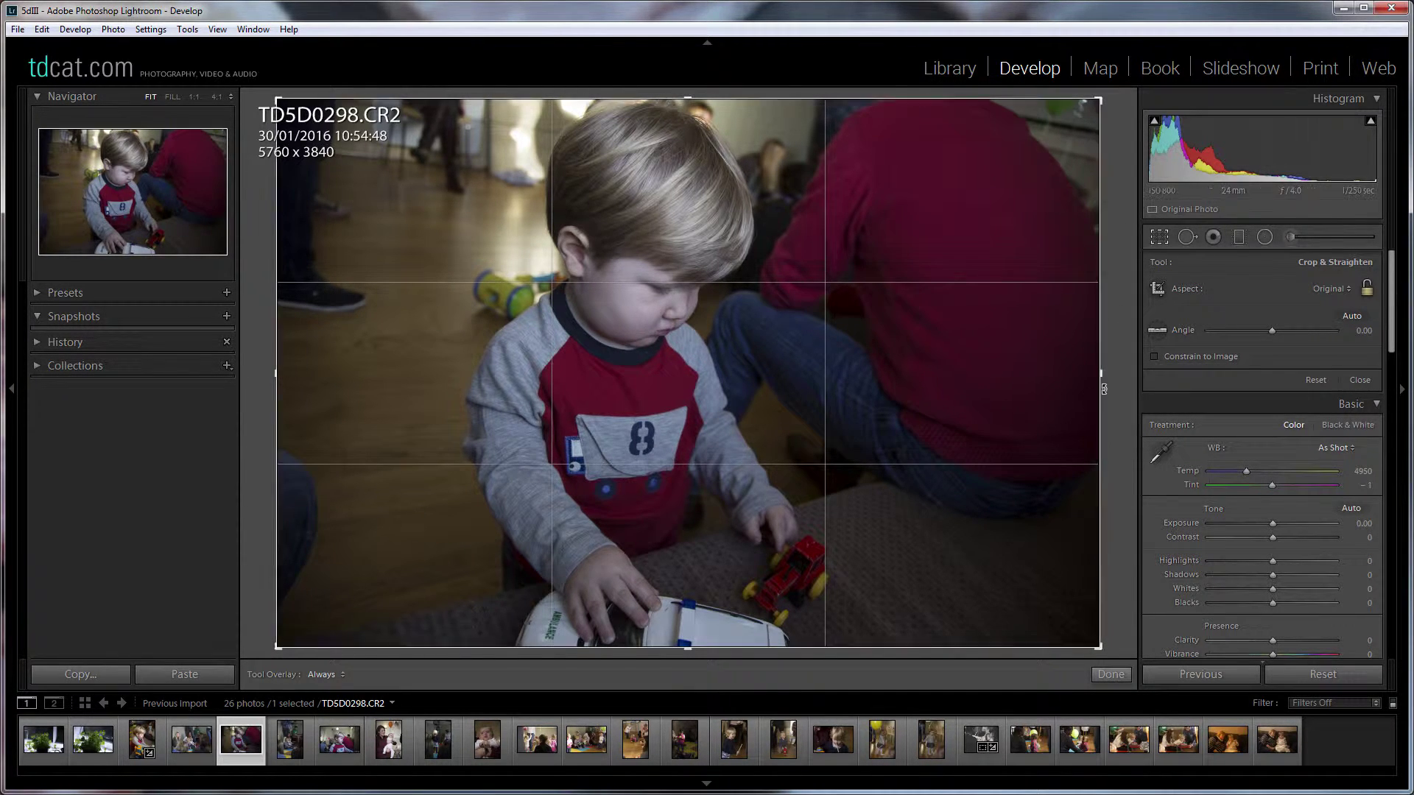
drag(1100, 374, 992, 375)
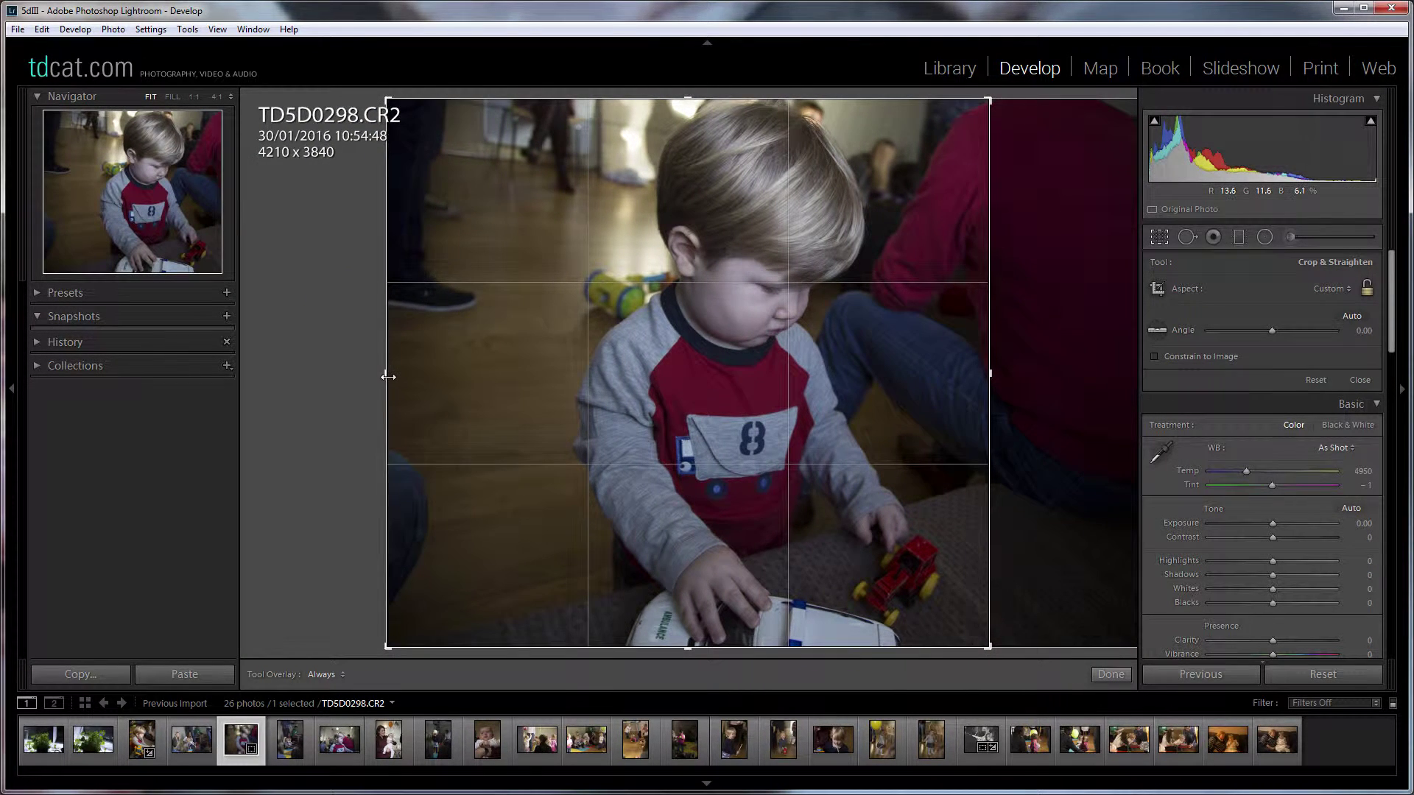
drag(387, 375, 472, 375)
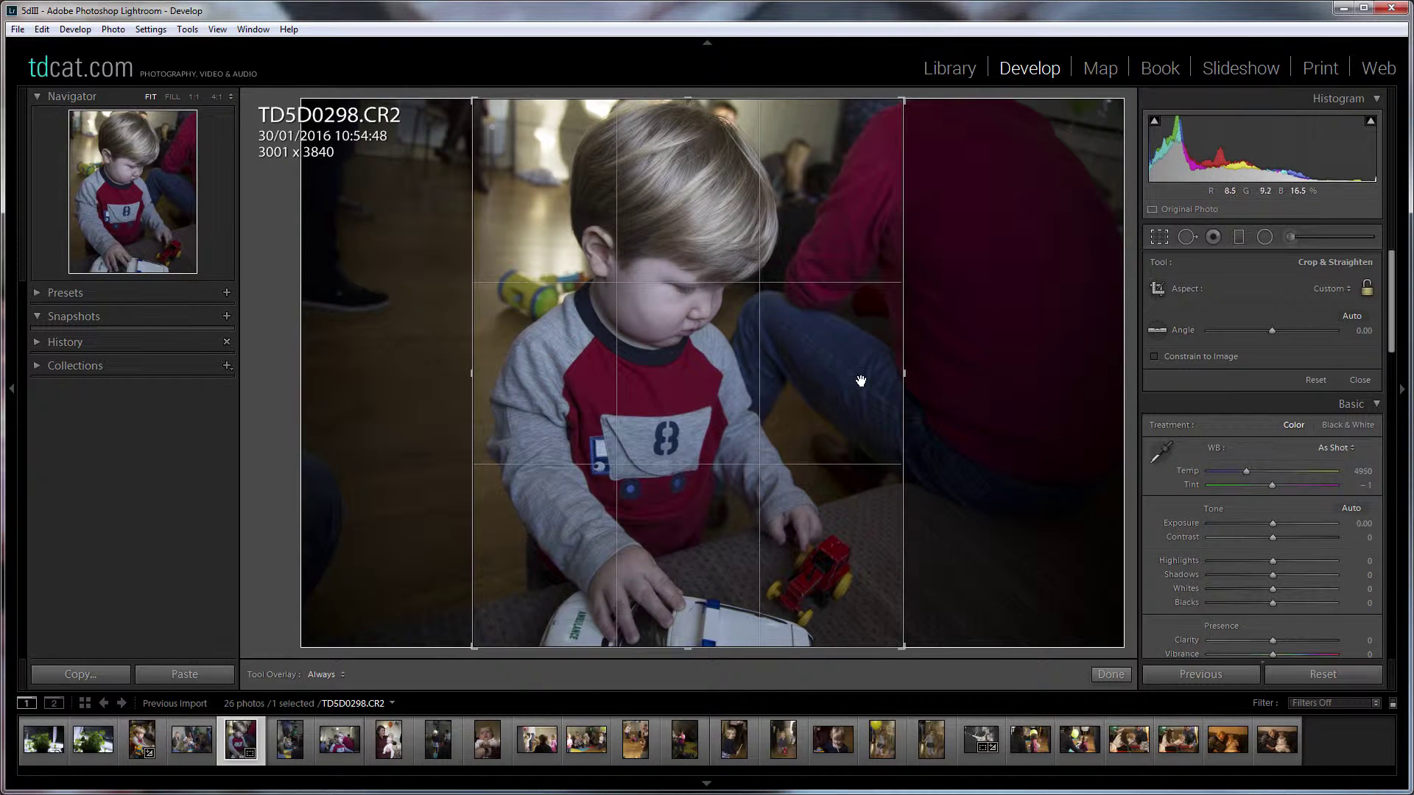
key(Return)
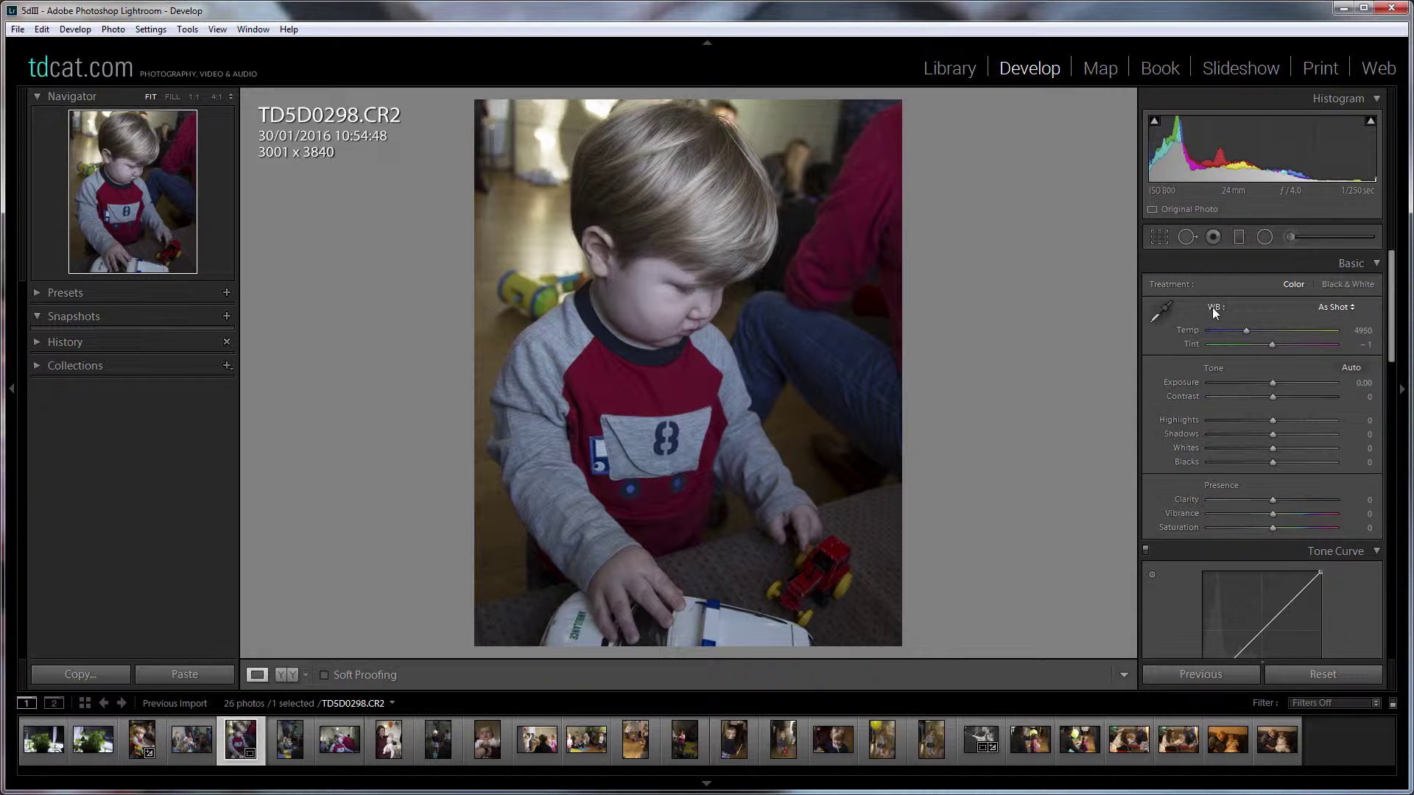
drag(1393, 268, 1394, 316)
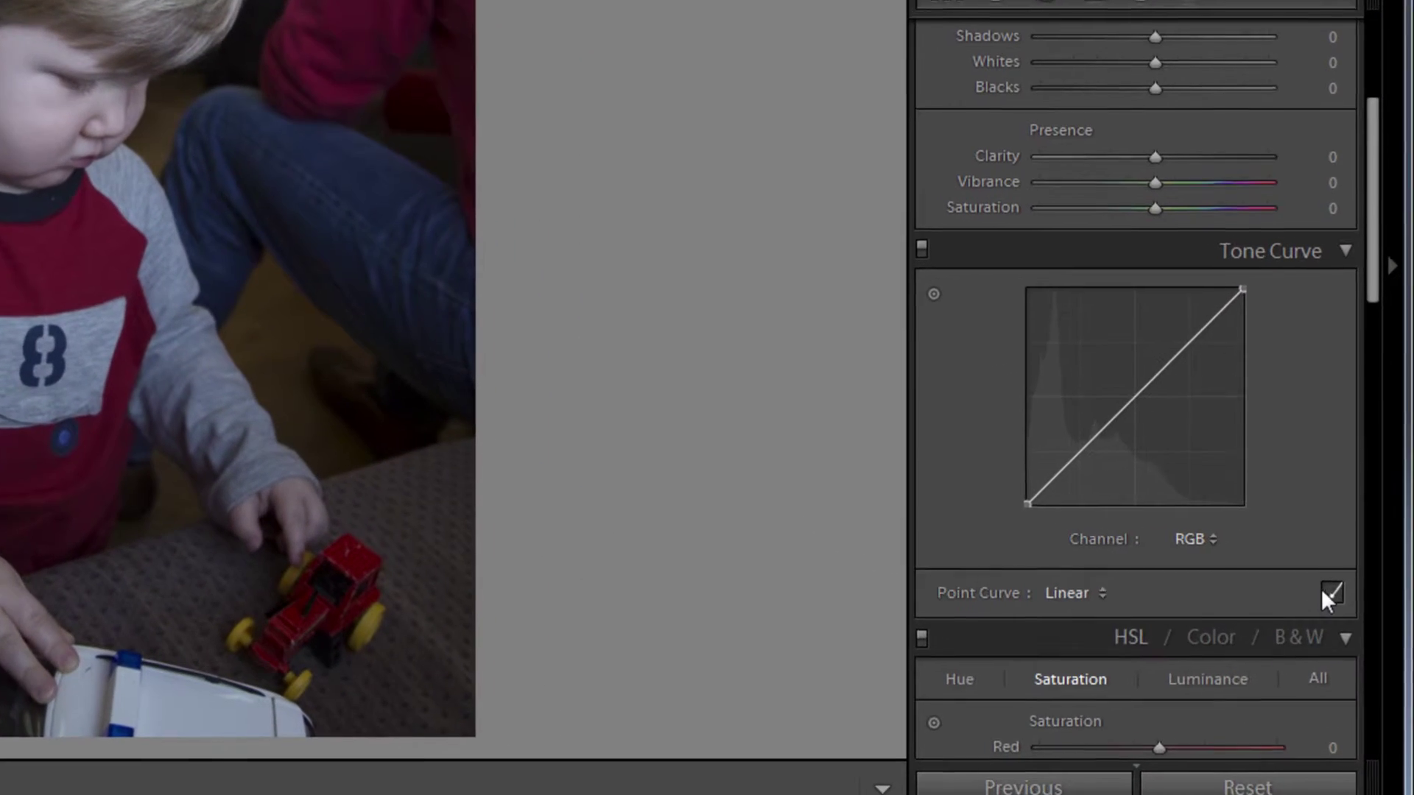
click(1369, 568)
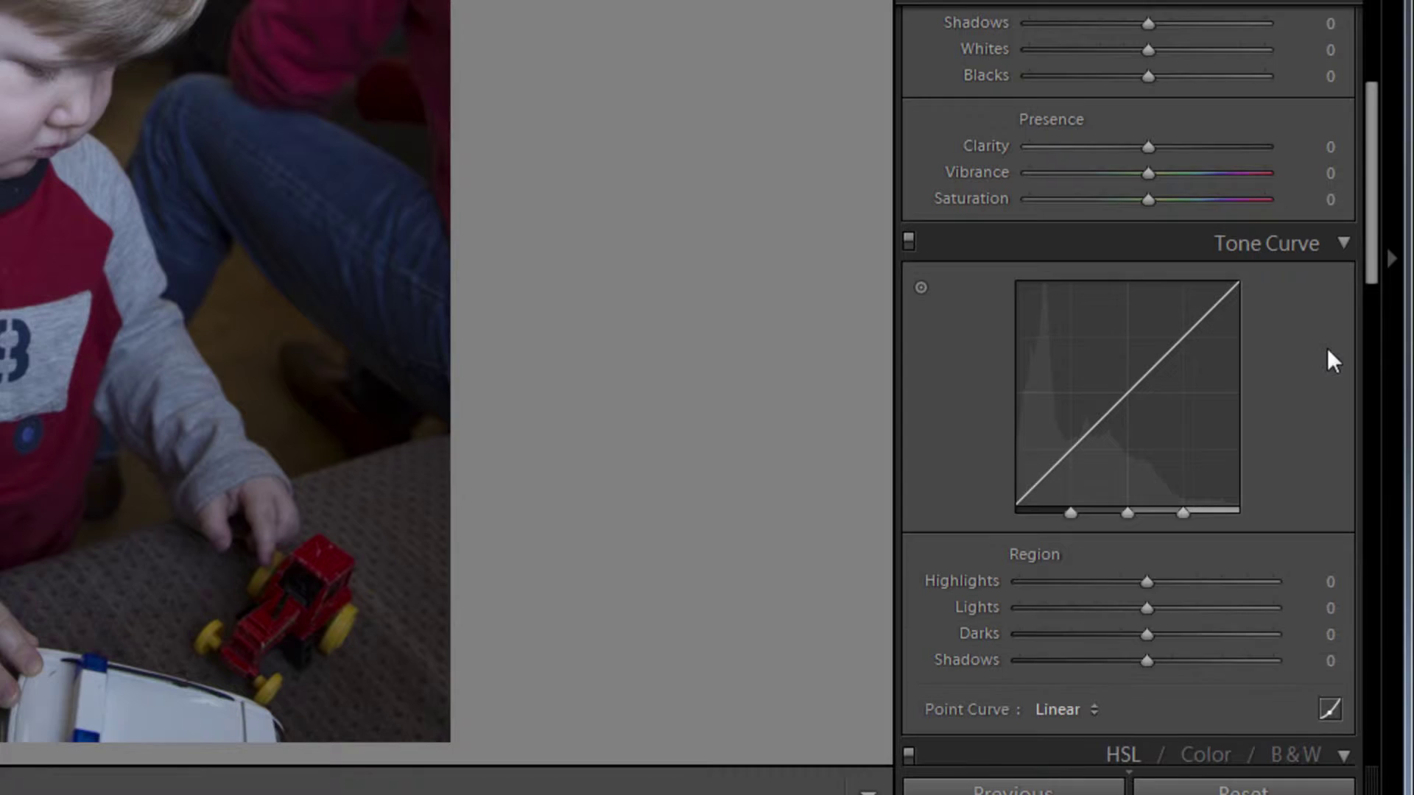
drag(1369, 237, 1373, 268)
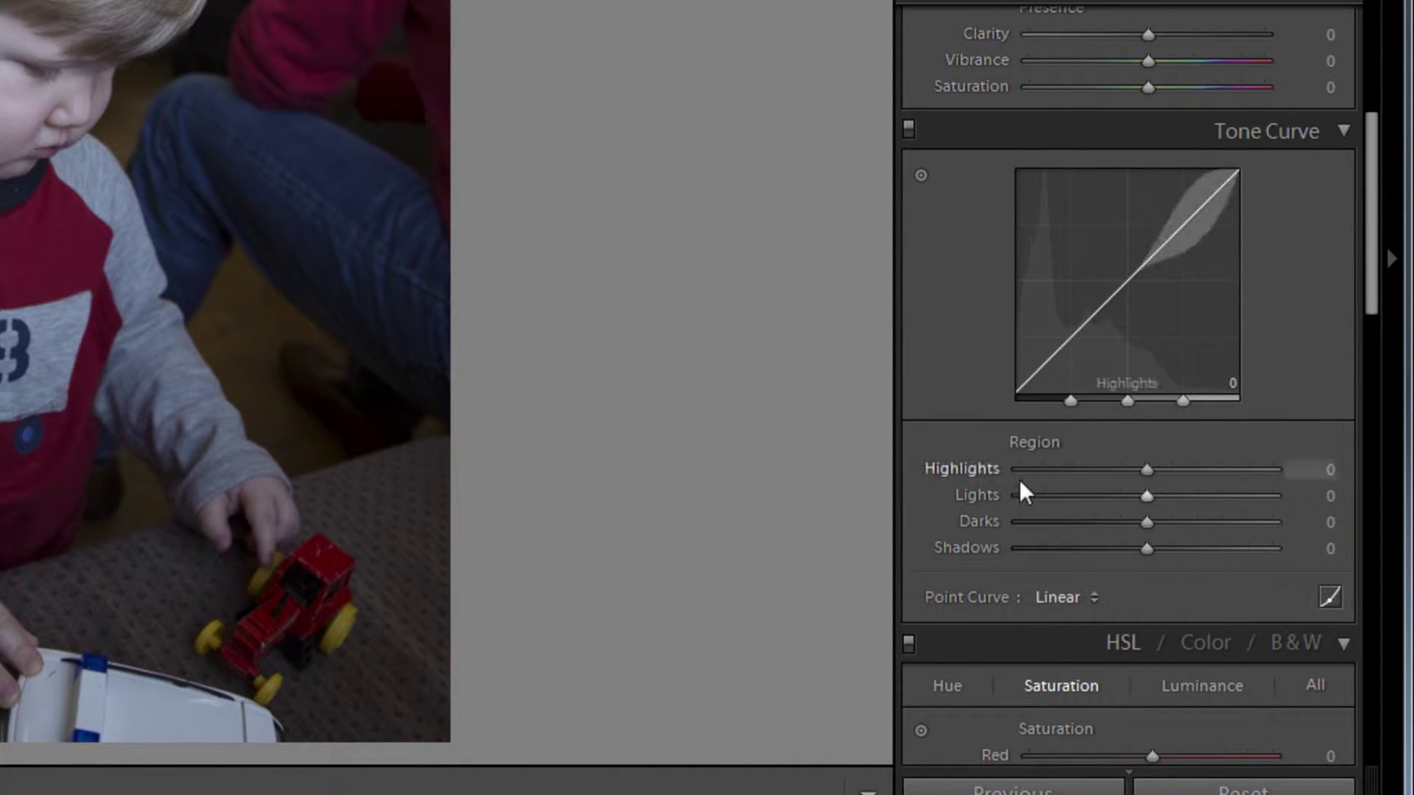
click(1330, 597)
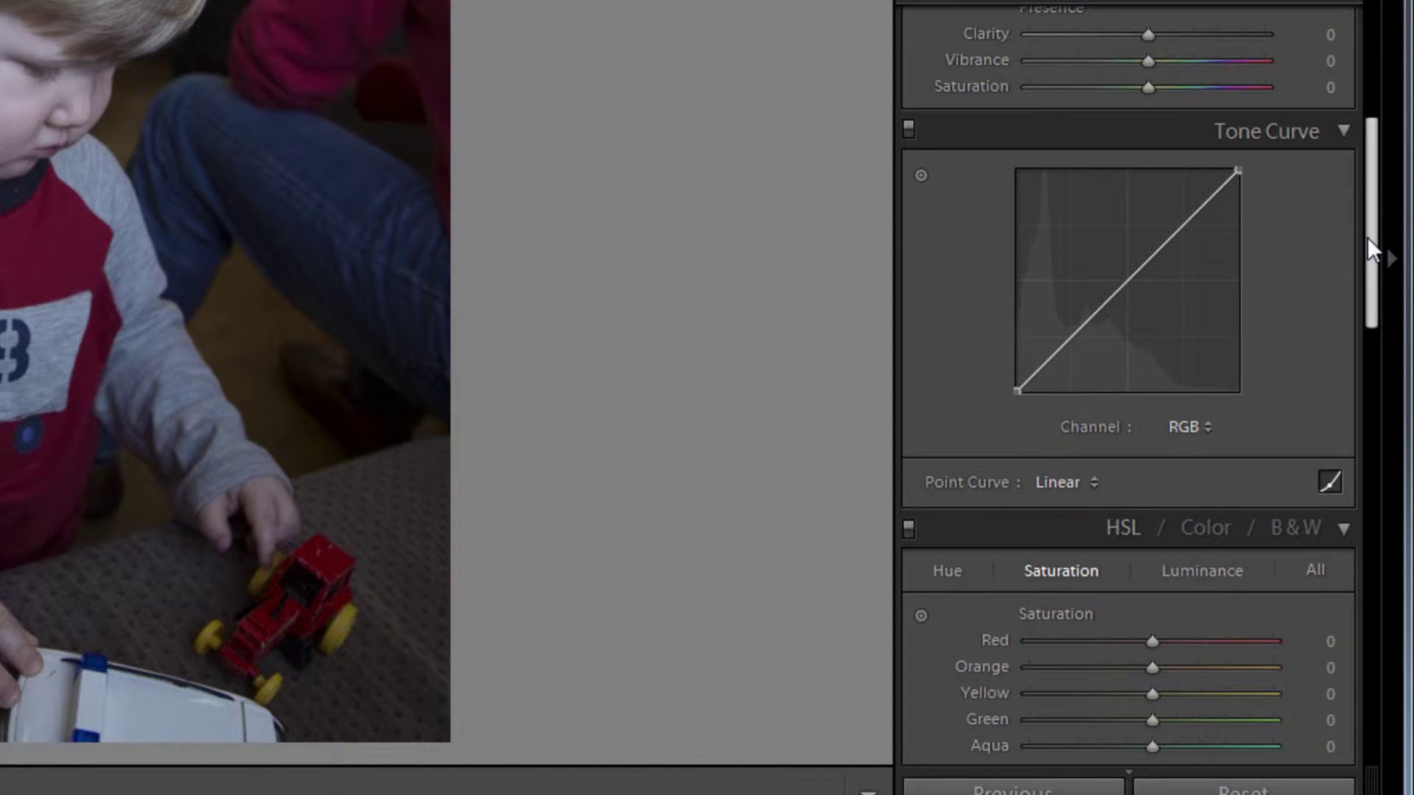
drag(1367, 237, 1369, 218)
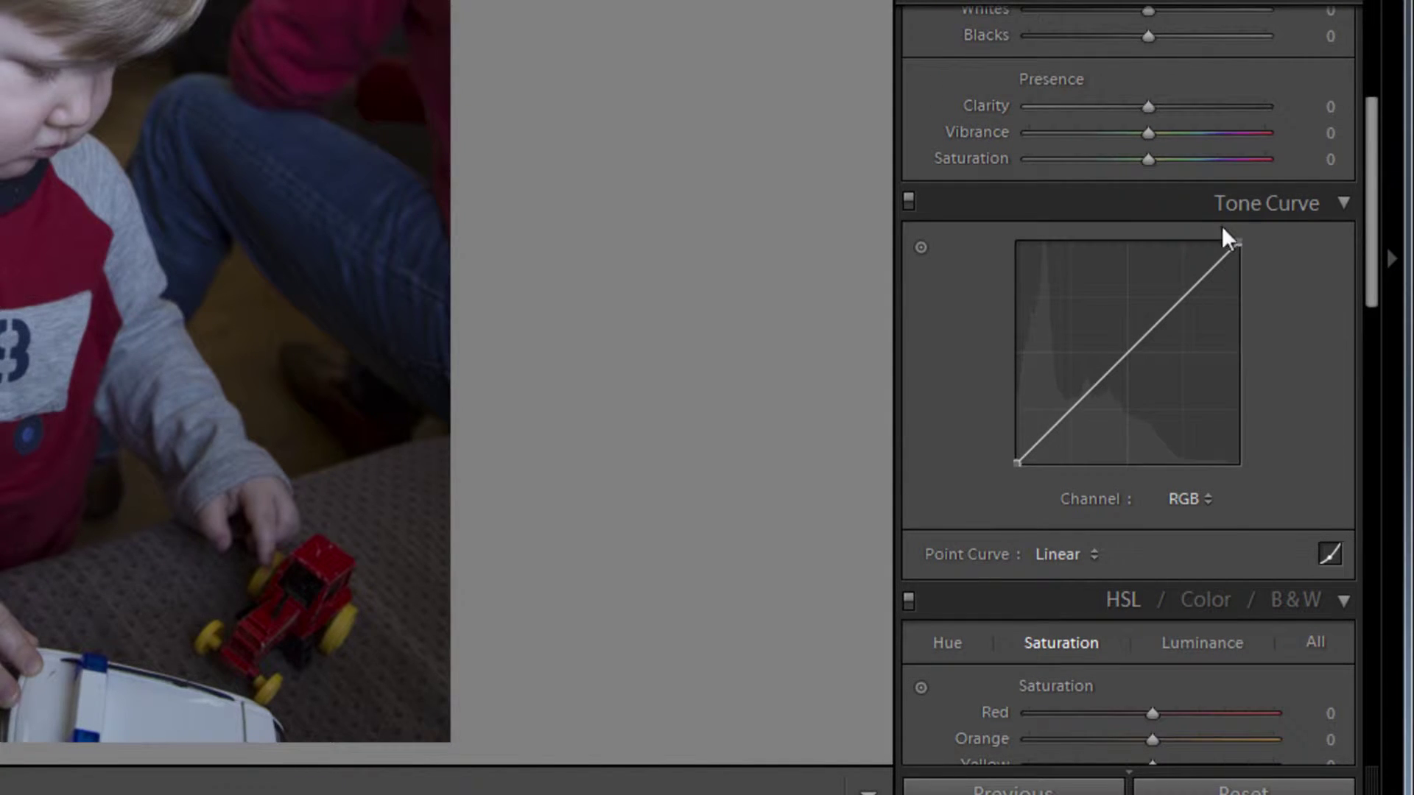
click(1328, 555)
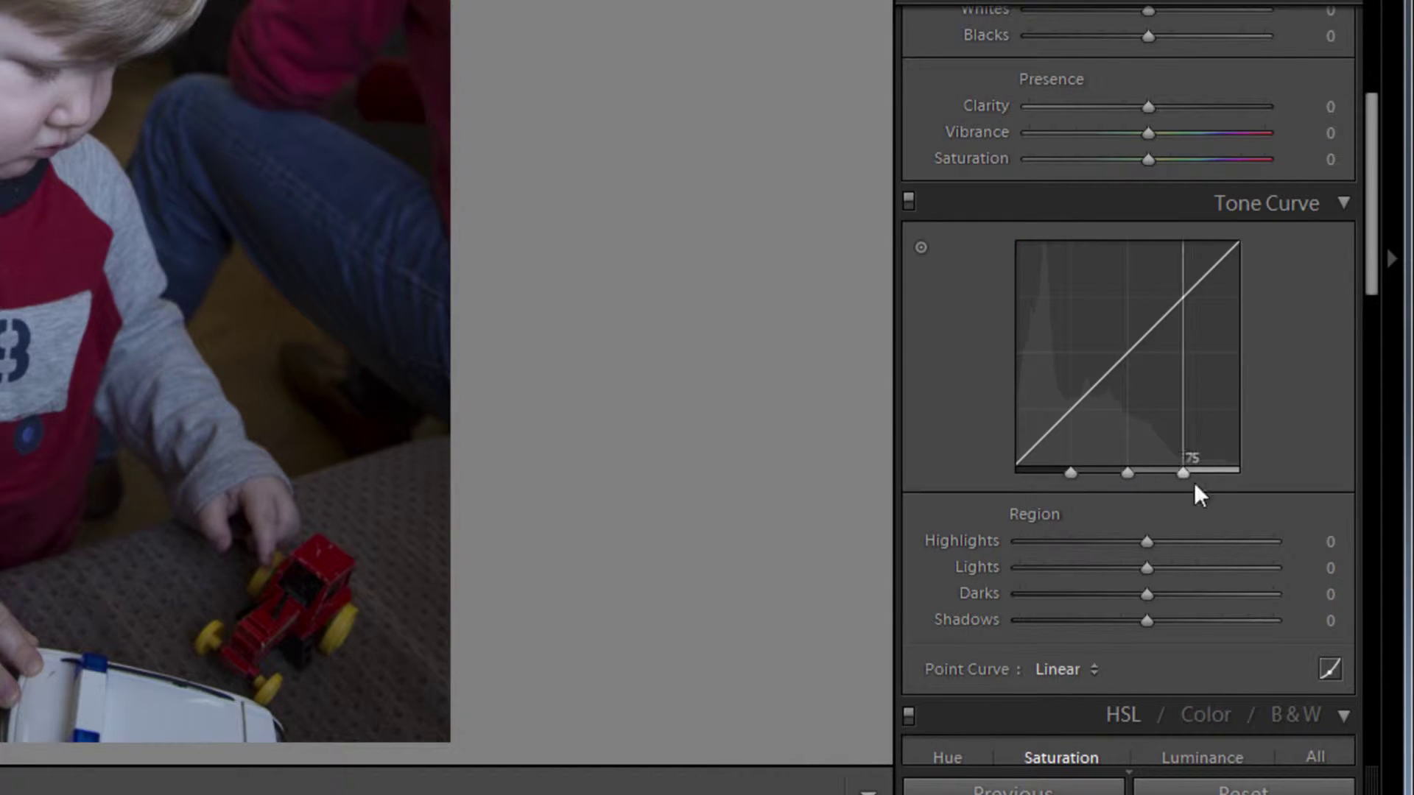
click(1330, 670)
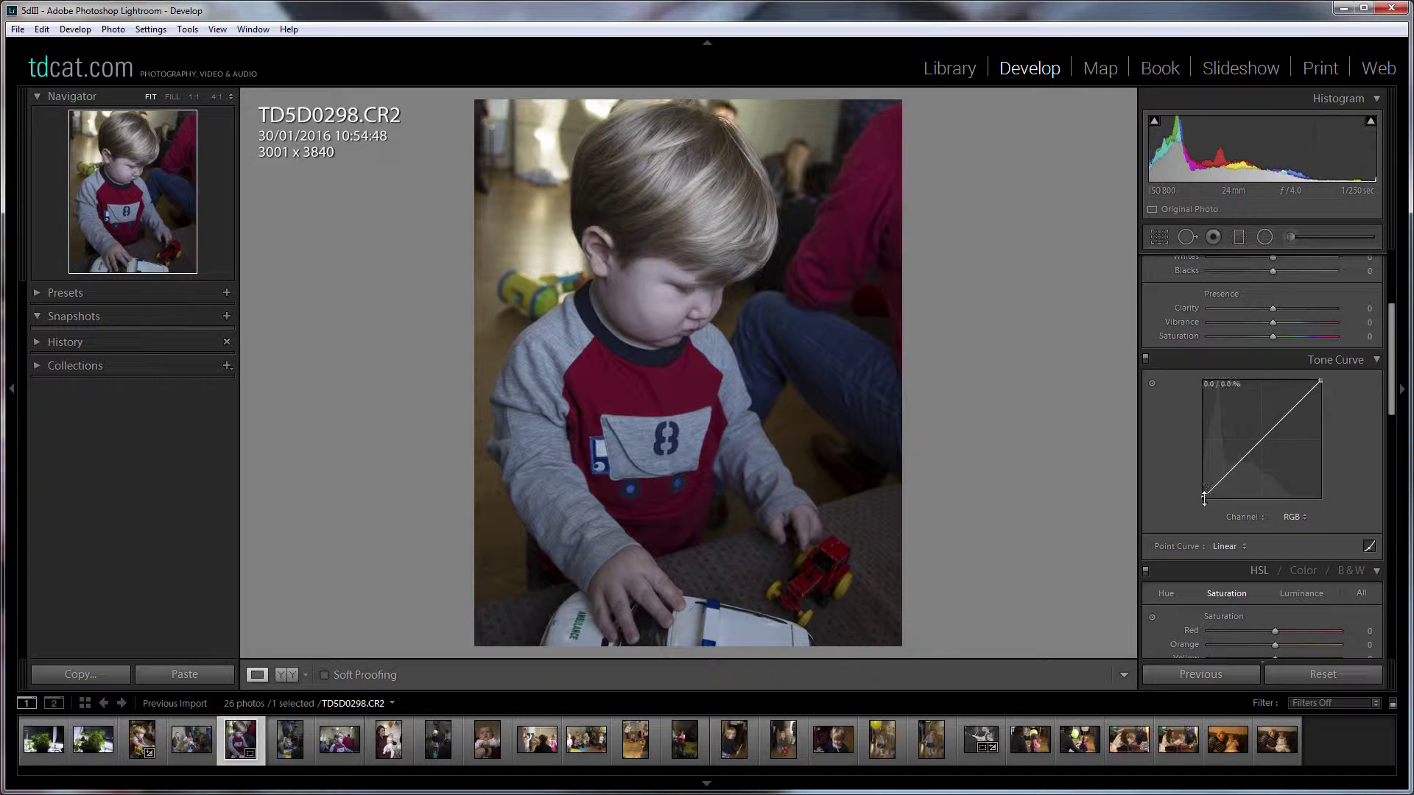
Step: Raise the tone curve's black point to about 12% and lower the white point to 89%
drag(1204, 498, 1203, 484)
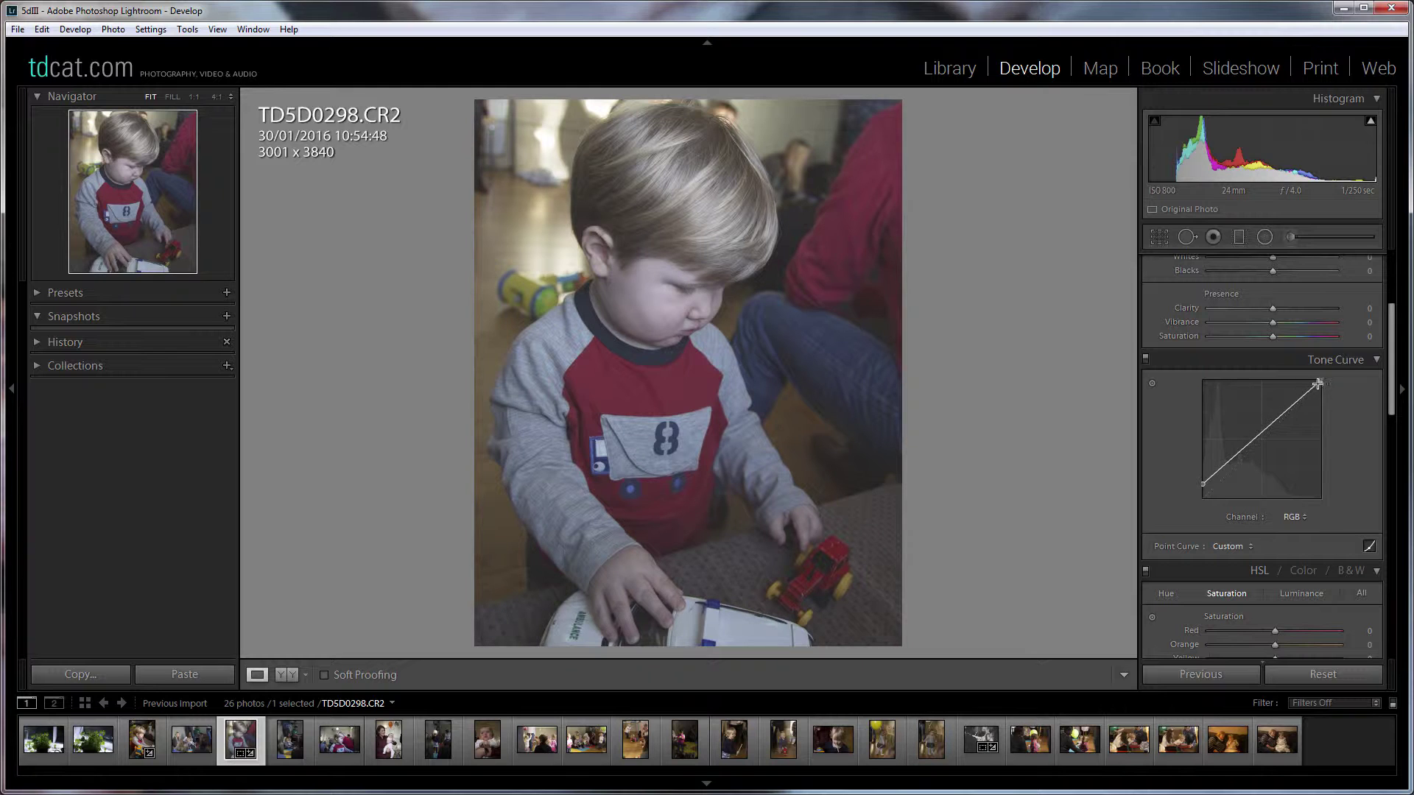
drag(1317, 384, 1321, 395)
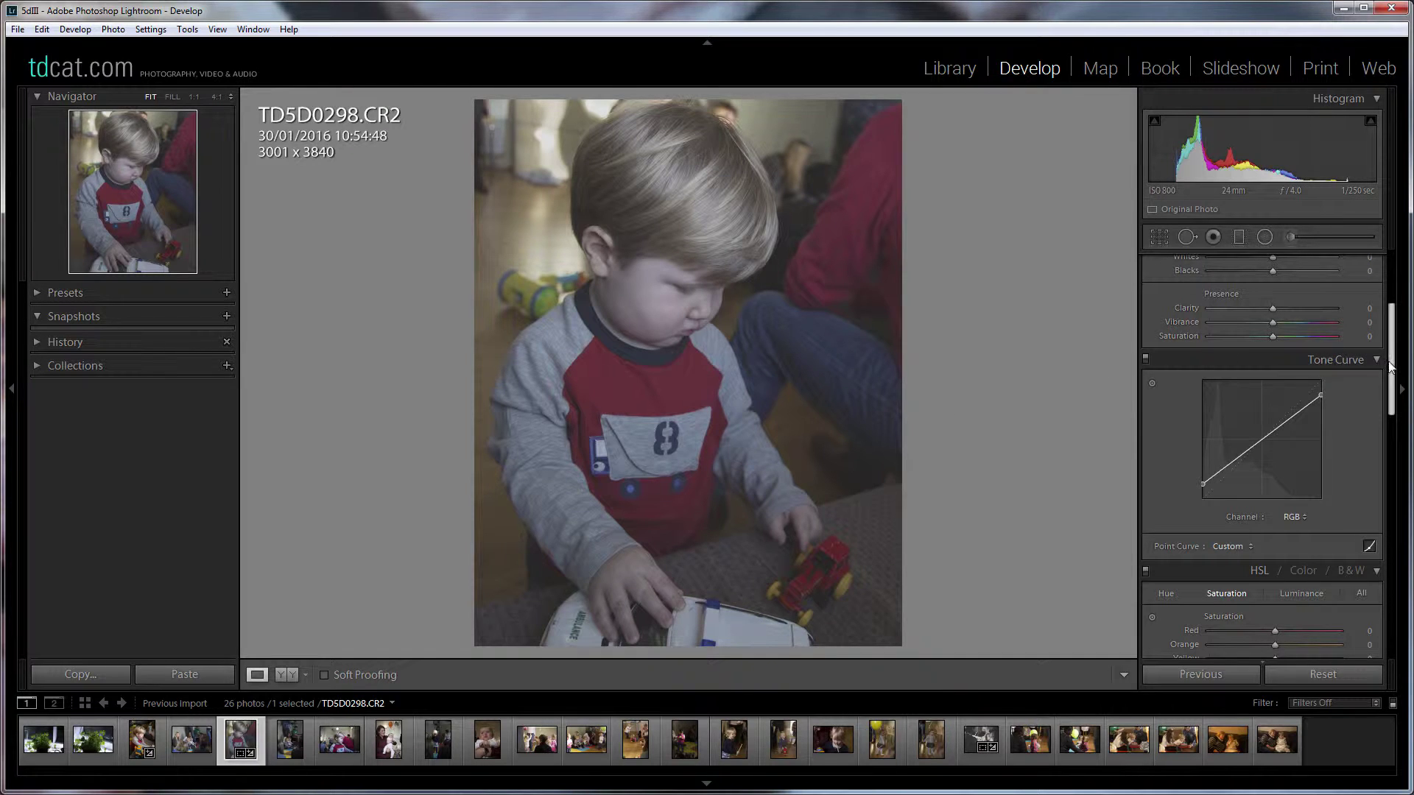
drag(1391, 369, 1392, 315)
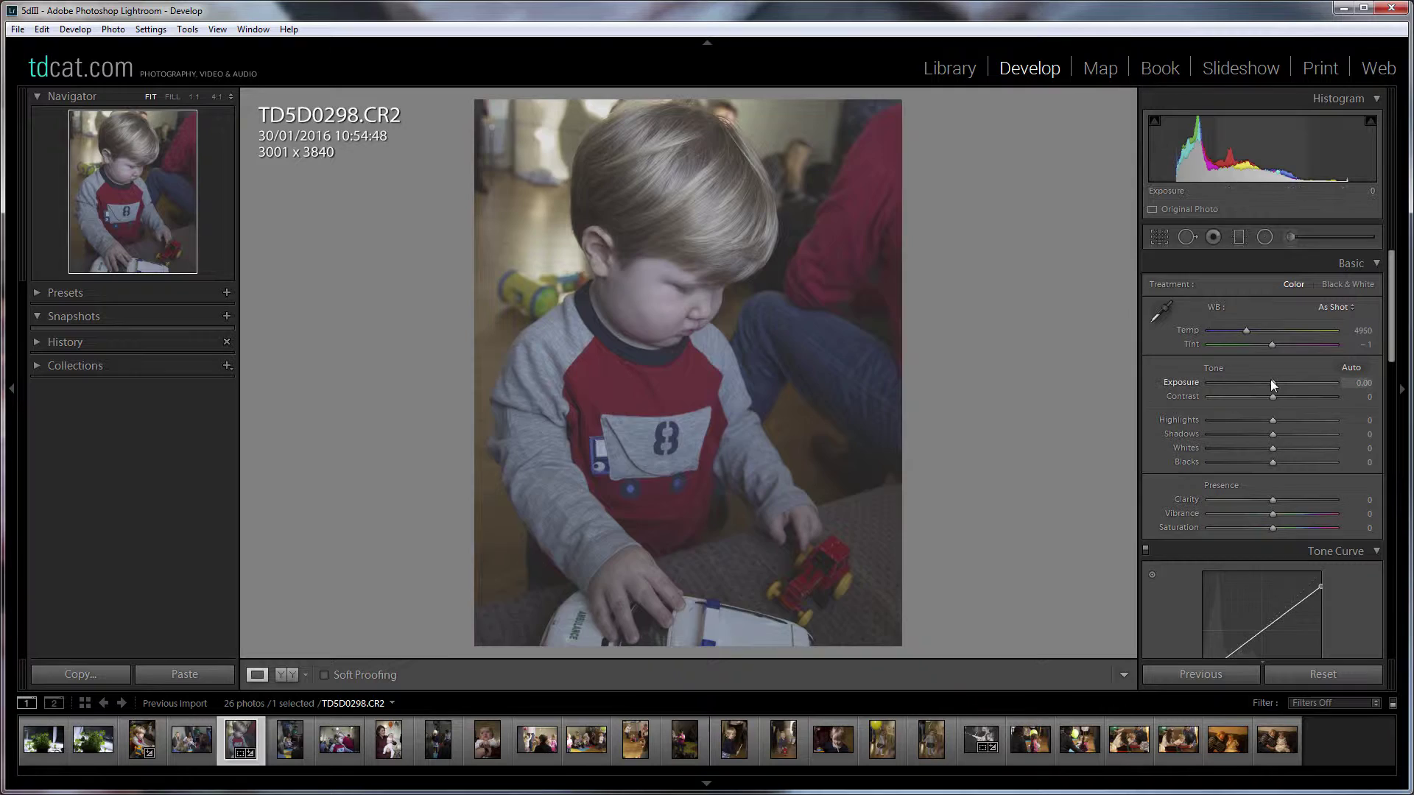
Step: Raise Exposure in the Basic panel to +1.14
drag(1272, 383, 1283, 381)
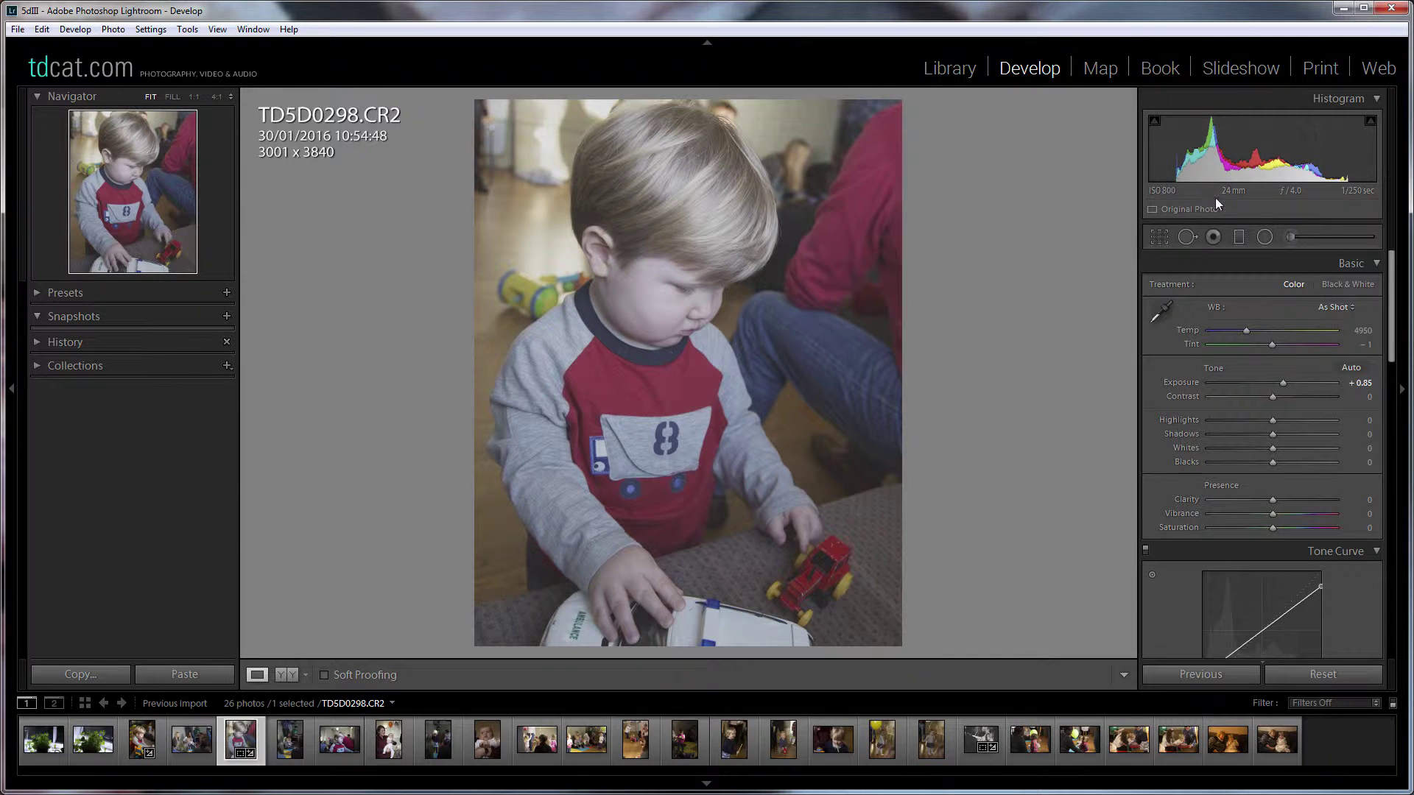
scroll(1396, 353, down, 5)
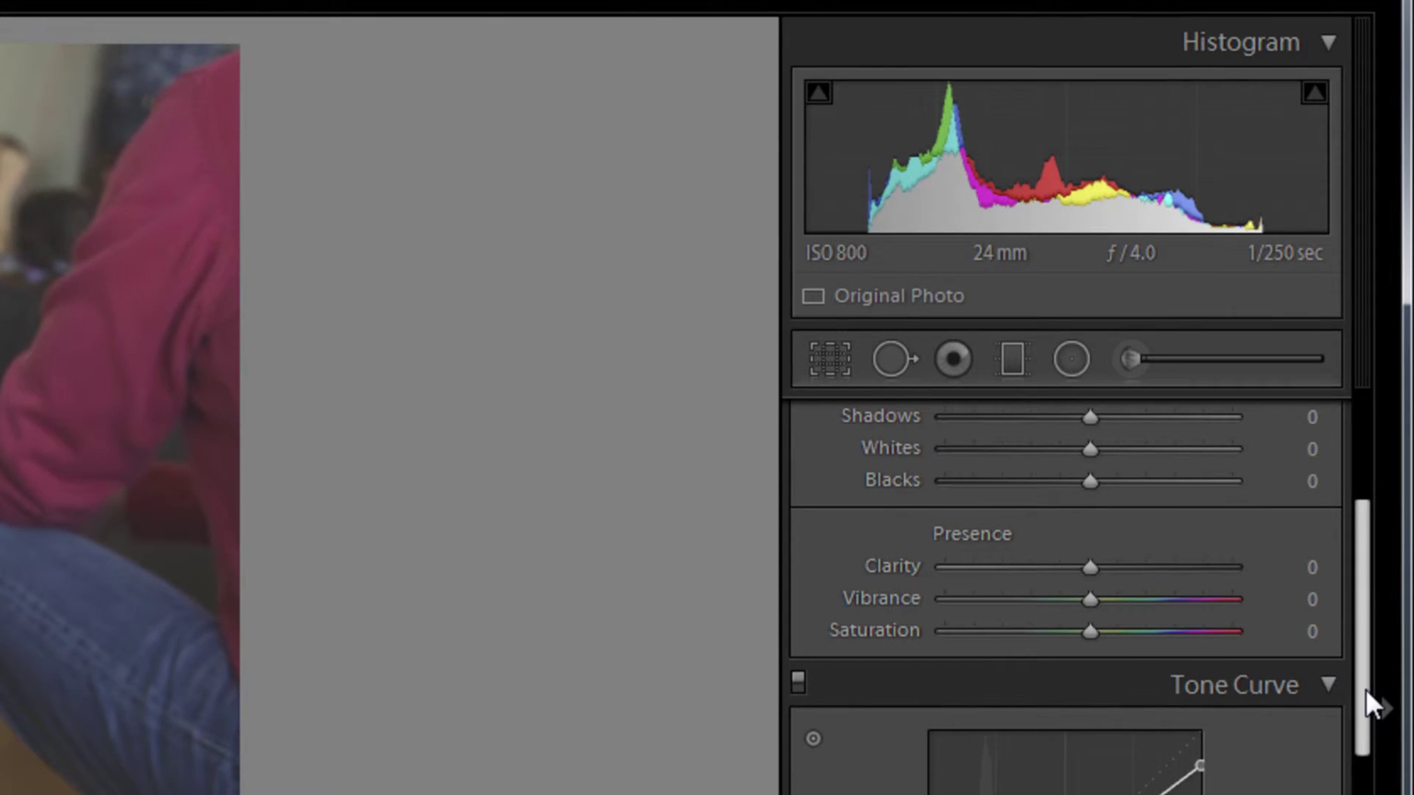
drag(1368, 628, 1382, 513)
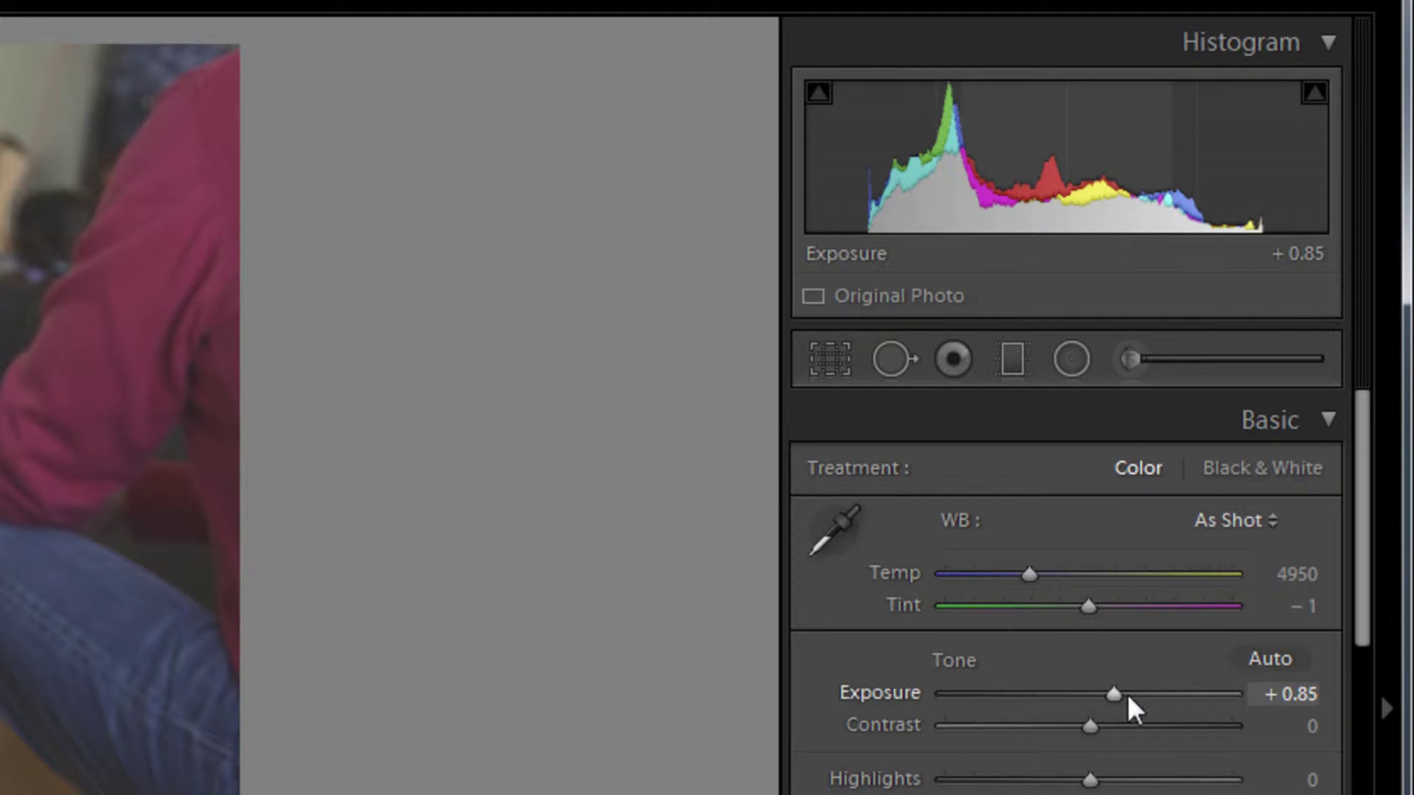
mouse_move(1122, 693)
mouse_down()
mouse_move(1145, 691)
mouse_move(1098, 693)
mouse_move(1170, 690)
mouse_move(1098, 693)
mouse_move(1164, 694)
mouse_move(1115, 694)
mouse_move(1134, 689)
mouse_up()
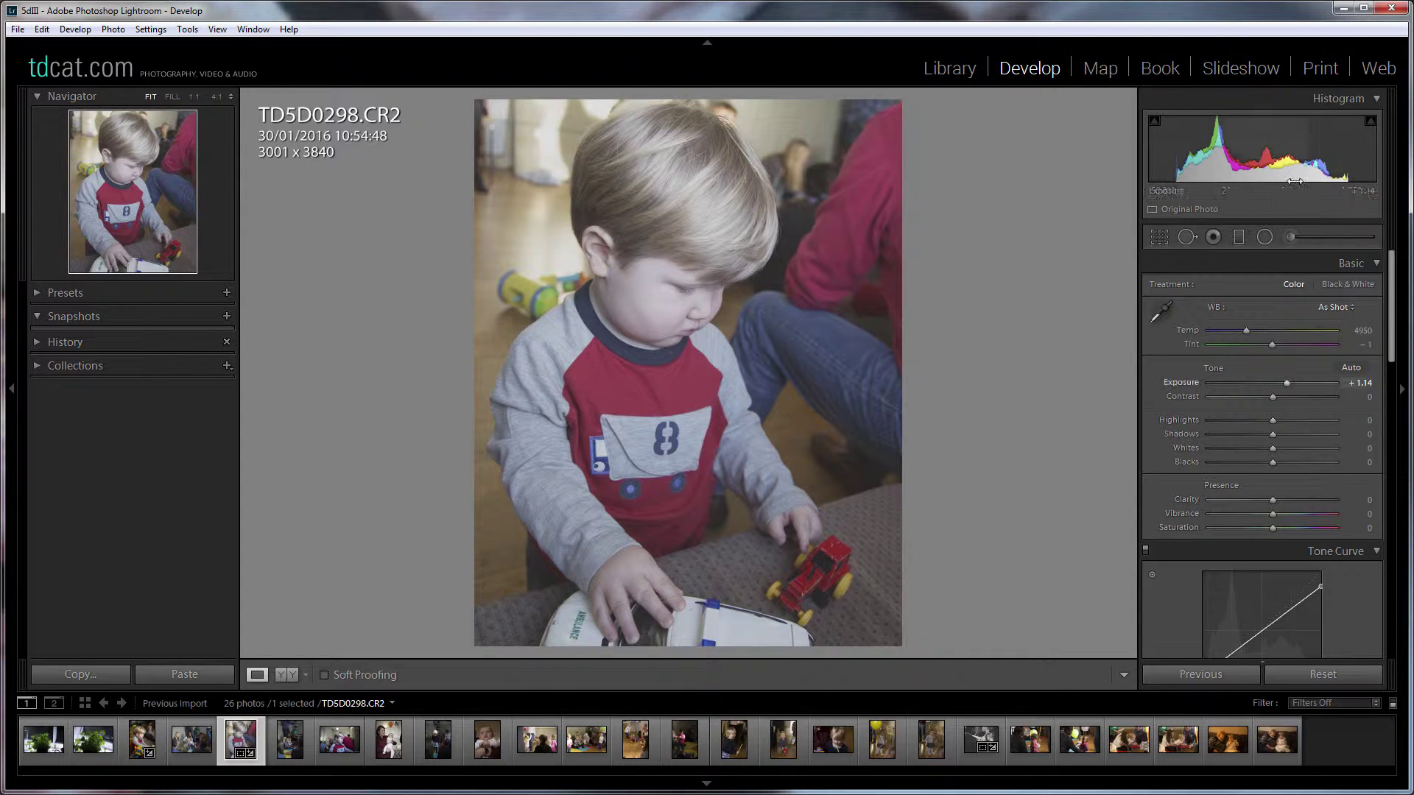
drag(1392, 269, 1393, 311)
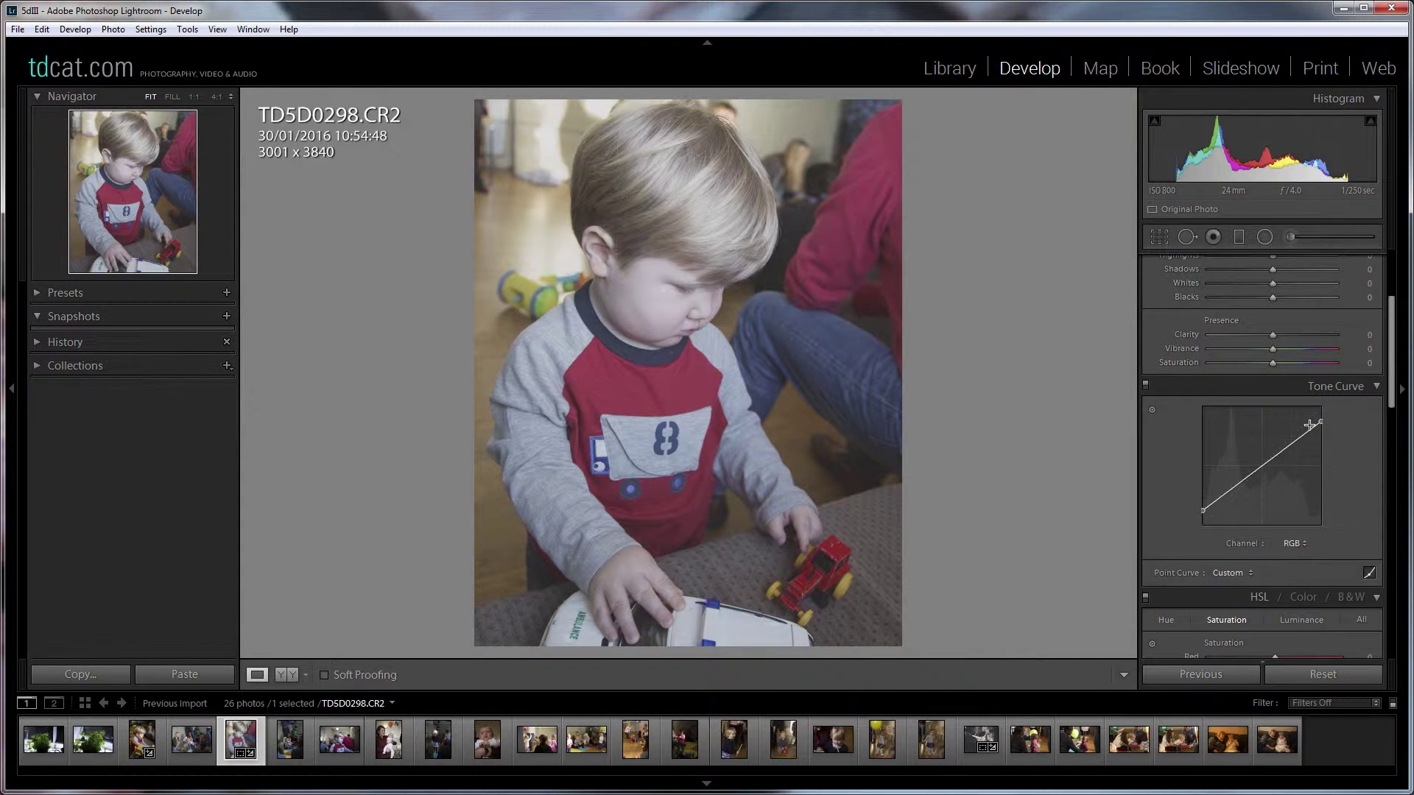
Step: Lower Exposure to +1.08 and set Saturation to -100 for a greyscale image
scroll(1394, 298, up, 3)
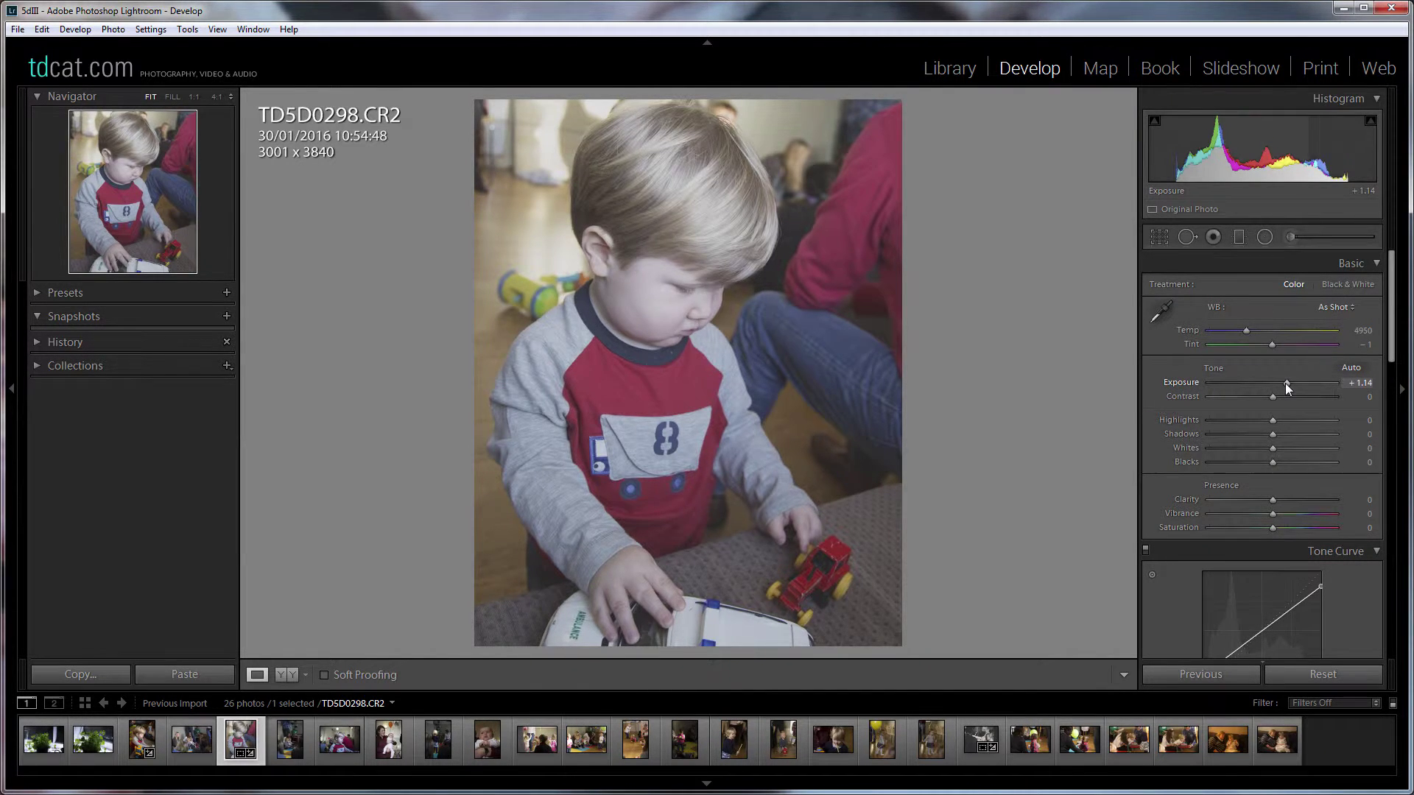
drag(1285, 383, 1287, 383)
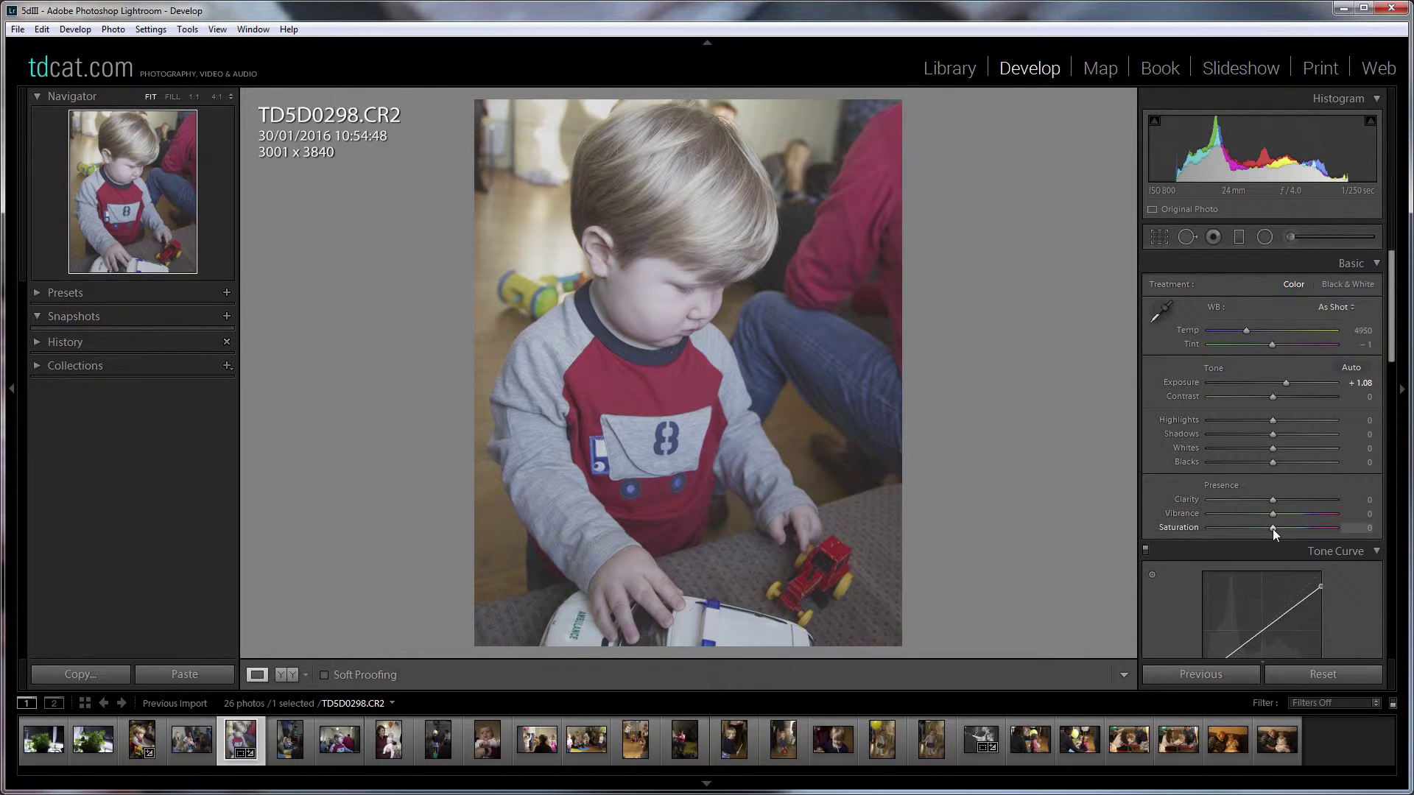
drag(1273, 529, 1185, 532)
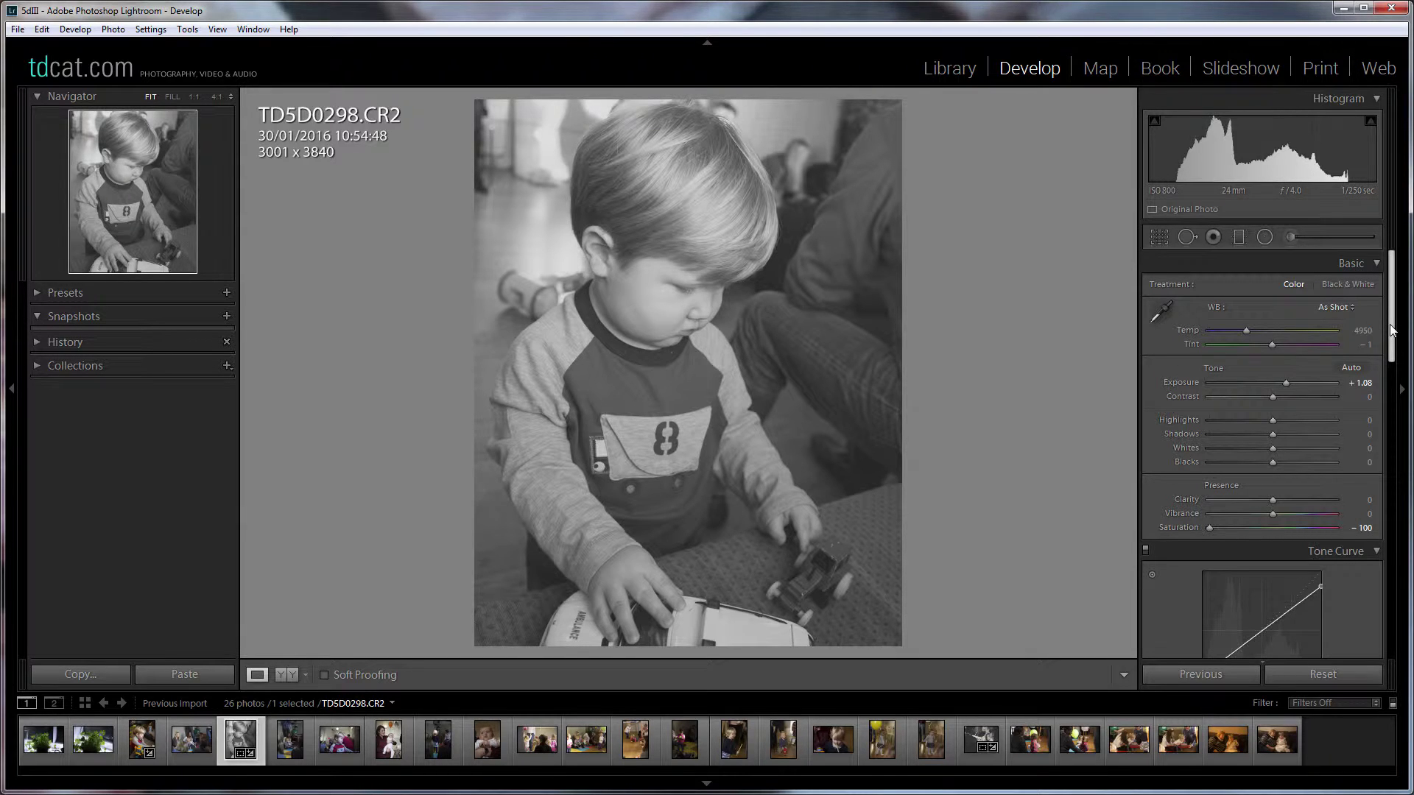
drag(1392, 329, 1391, 411)
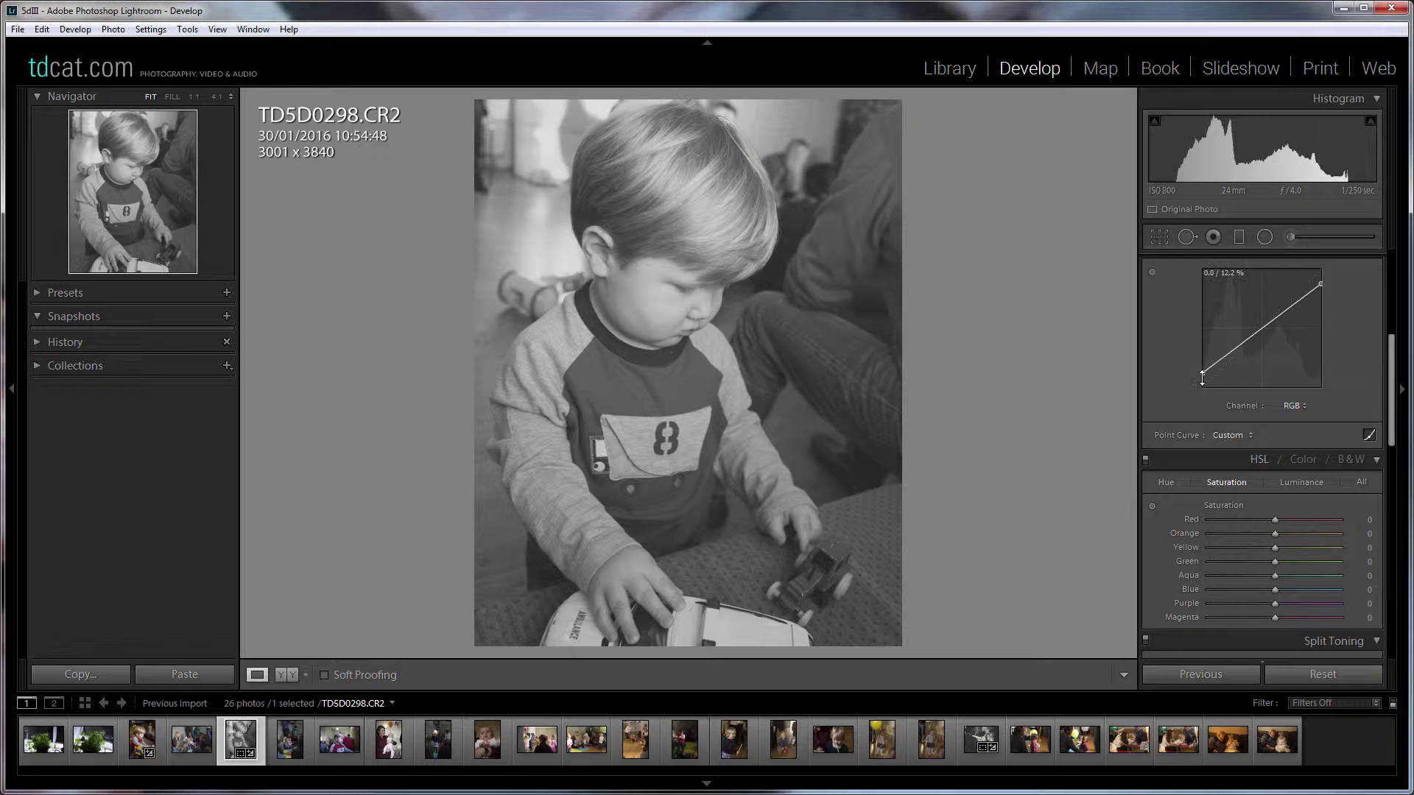
Step: Lift the tone curve's black point and add shadow and highlight points to bend it gently
drag(1202, 377, 1203, 369)
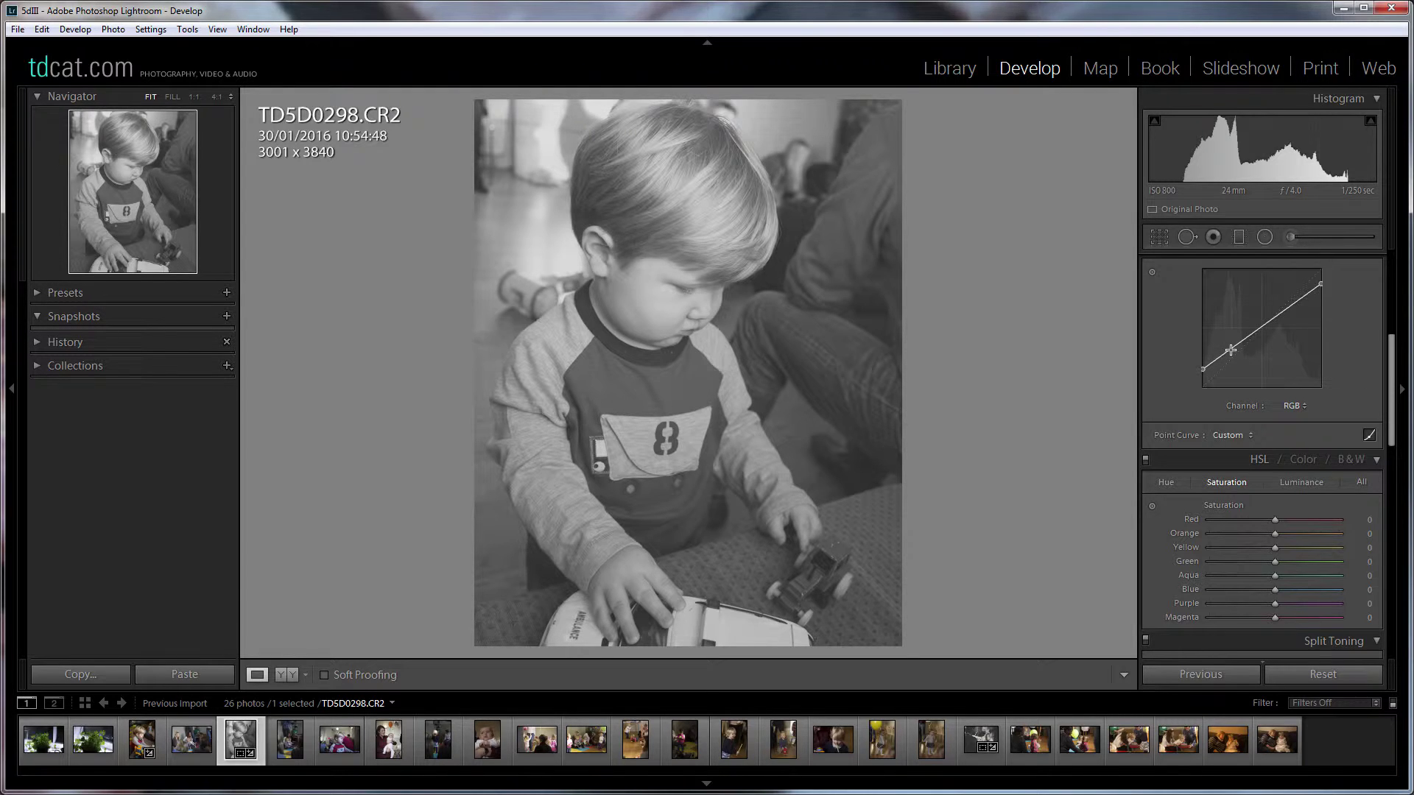
drag(1229, 351, 1231, 352)
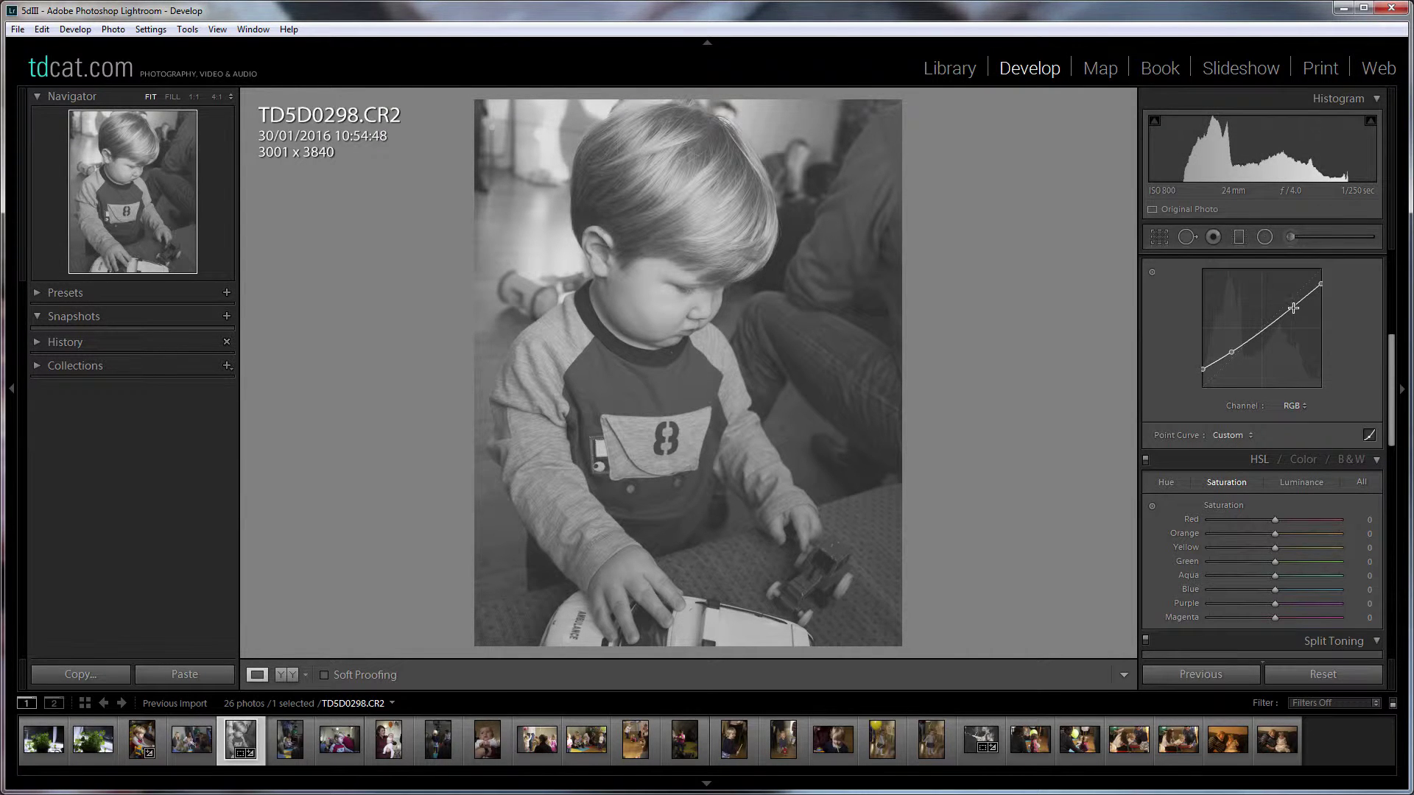
drag(1293, 305, 1292, 304)
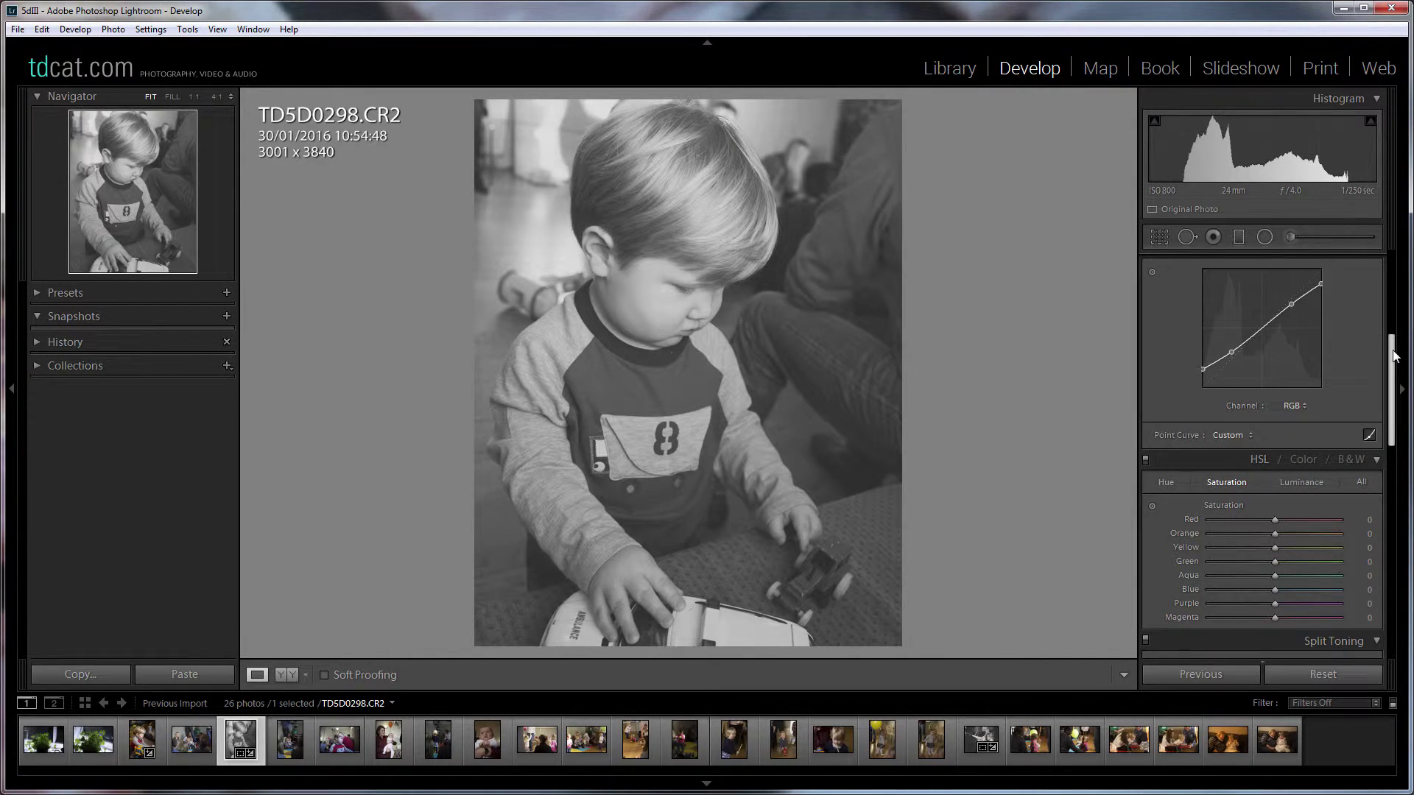
drag(1392, 357, 1383, 506)
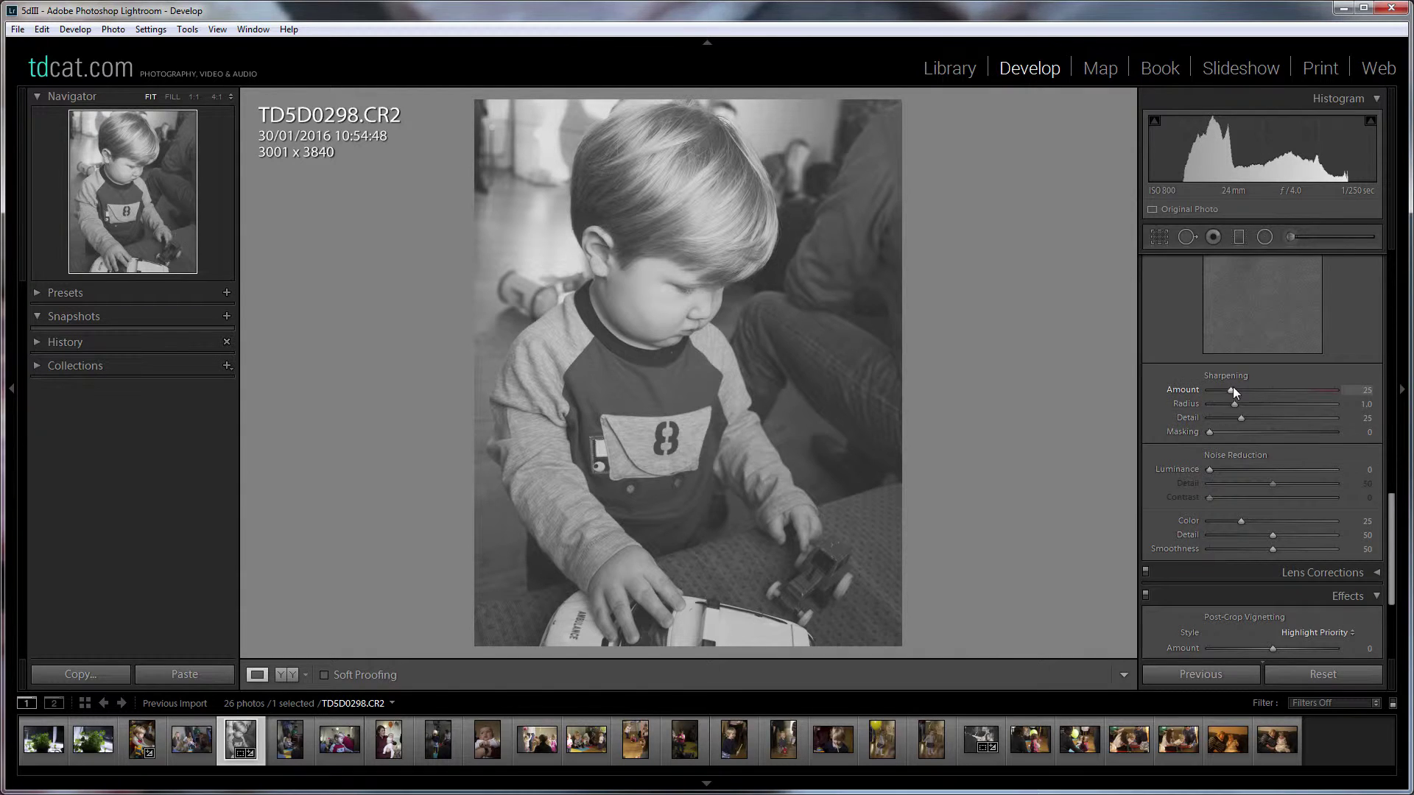
Step: Set Sharpening Amount to 0 and Post-Crop Vignetting Amount to -23
drag(1232, 391, 1190, 392)
scroll(1397, 505, down, 4)
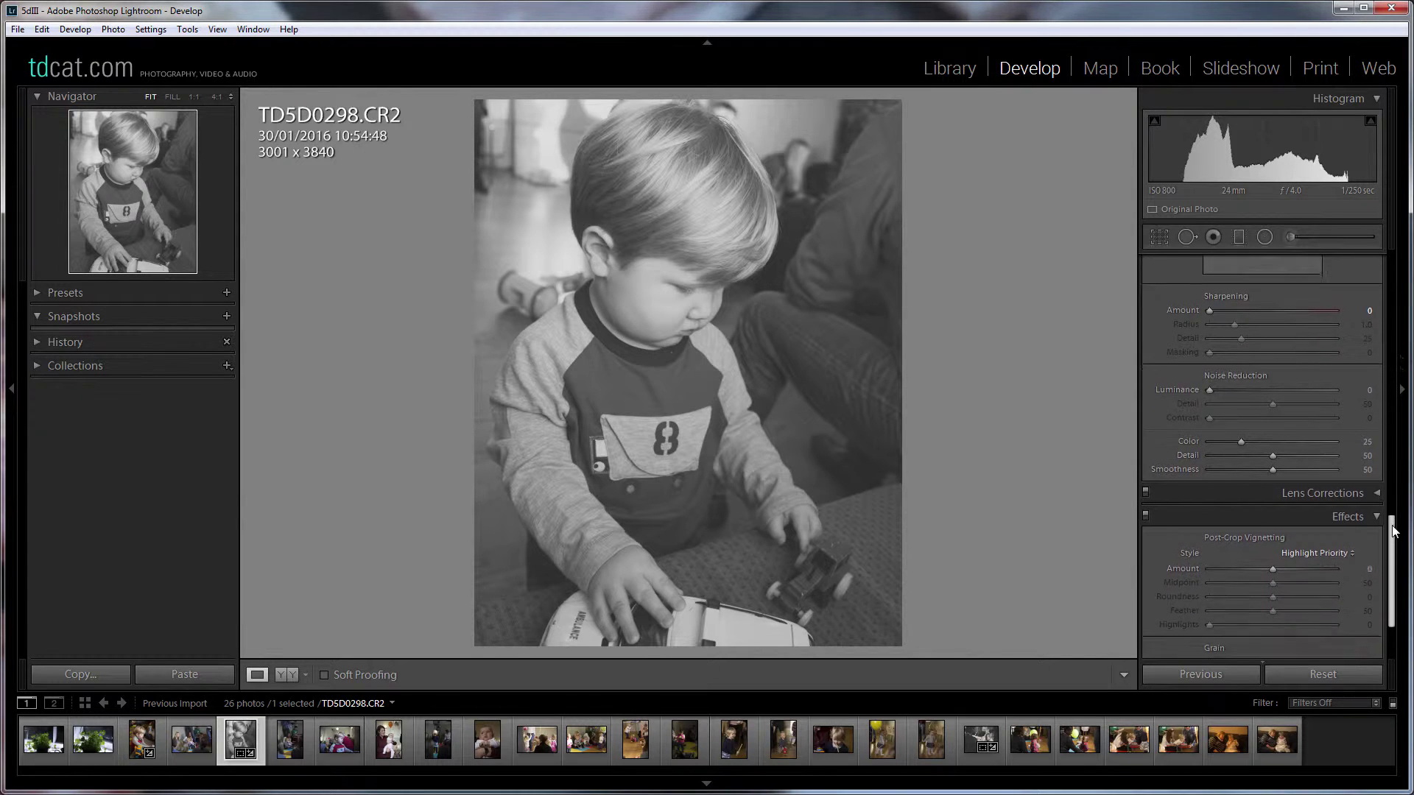
drag(1275, 510, 1260, 509)
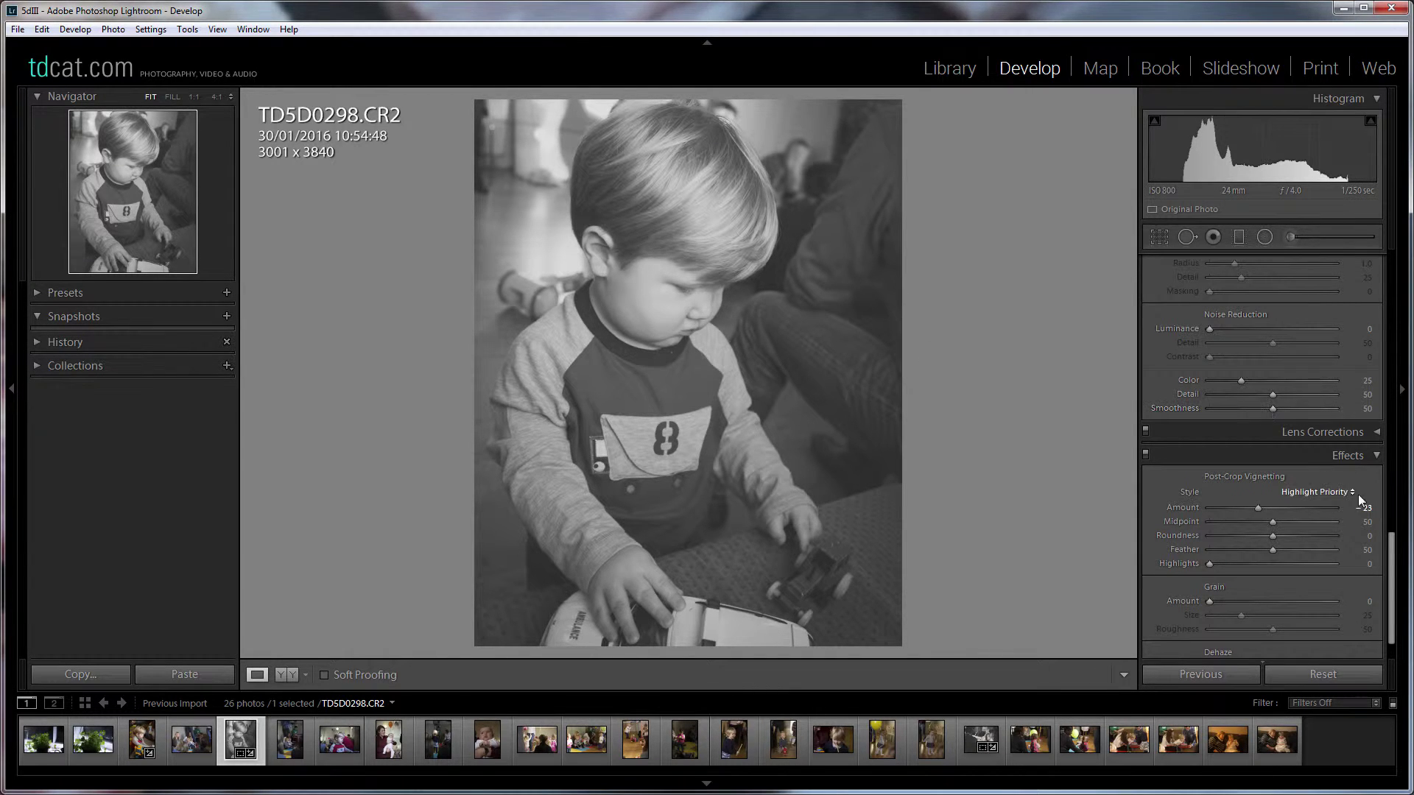
Step: Zoom to 1:1 on the toddler, then add grain: Amount 29, Size 41, Roughness 28
drag(1389, 545, 1388, 558)
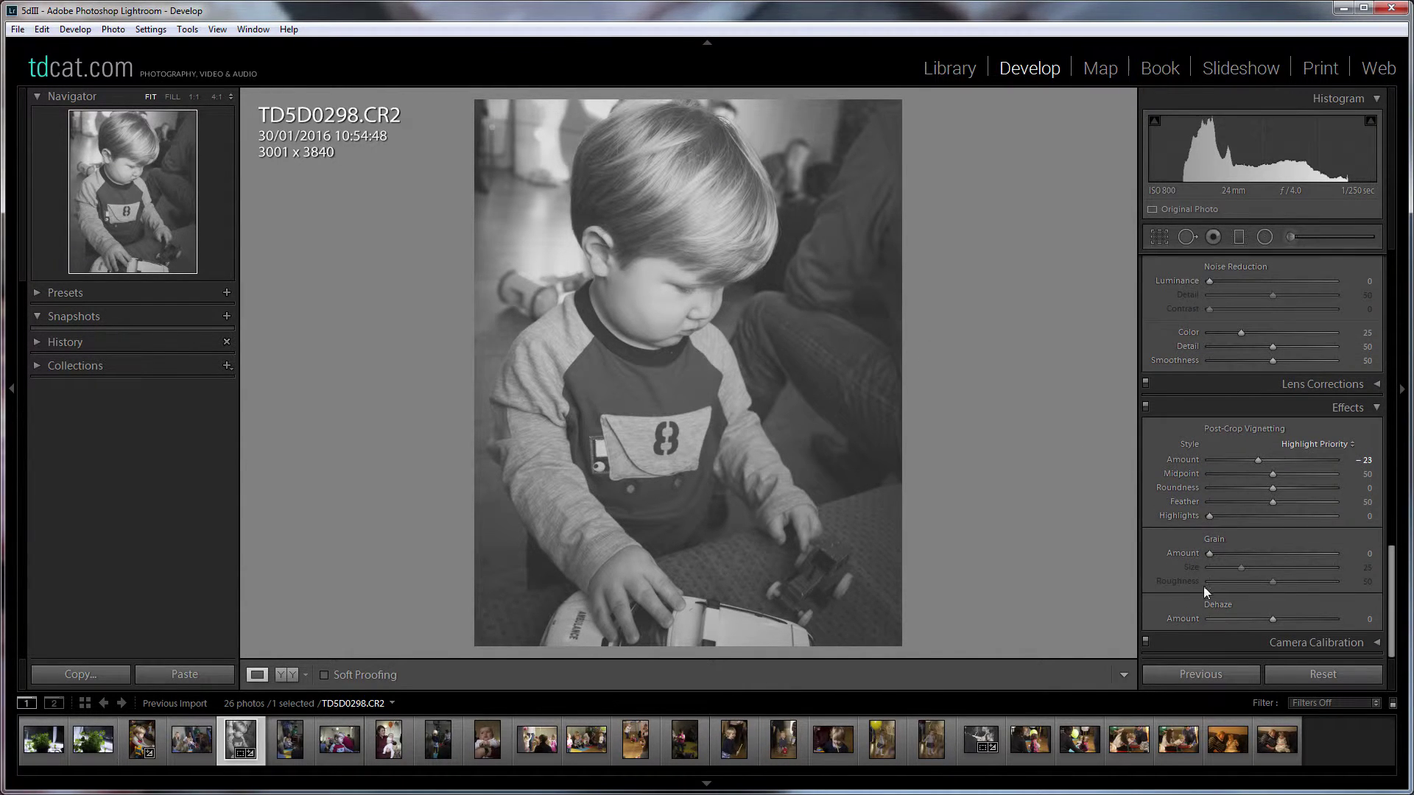
click(685, 200)
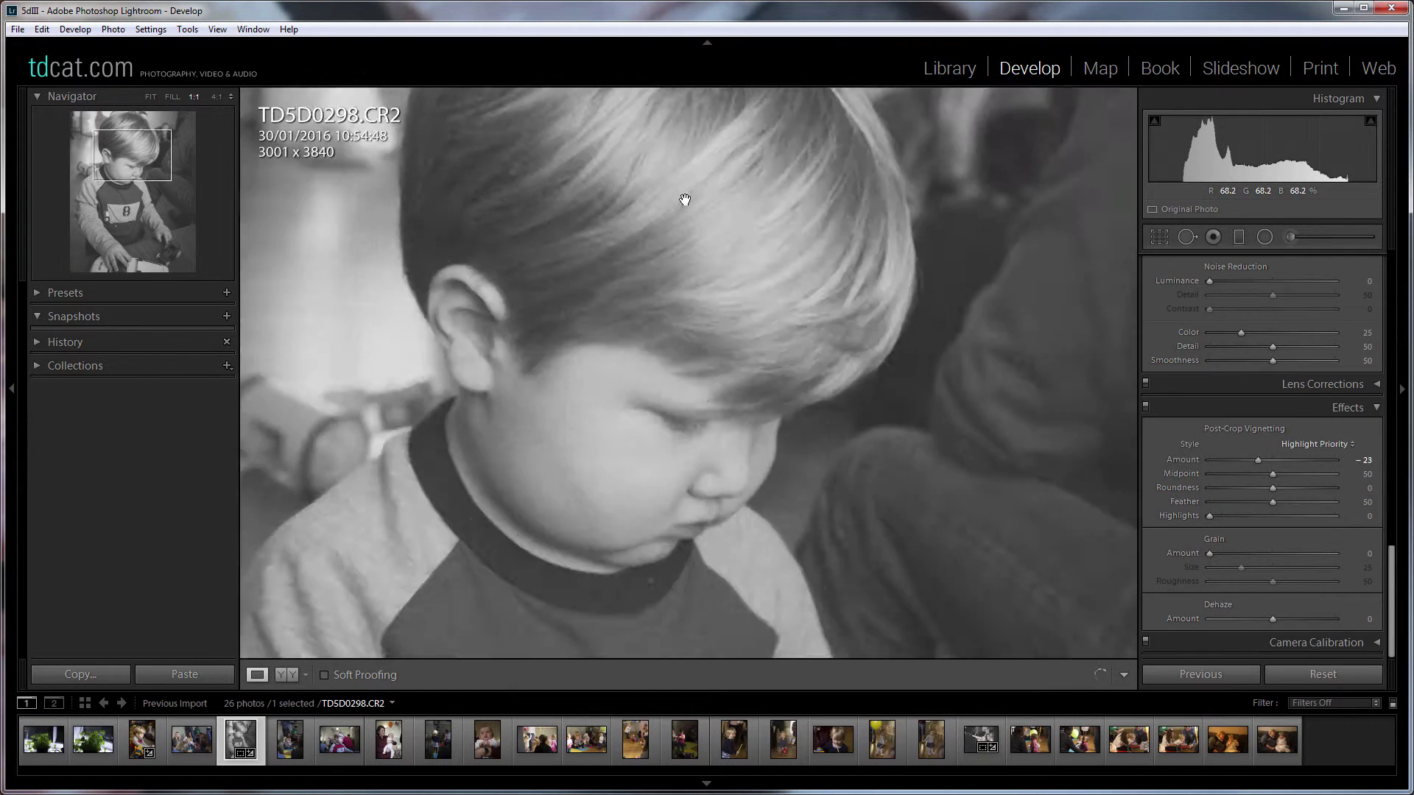
drag(673, 363, 755, 300)
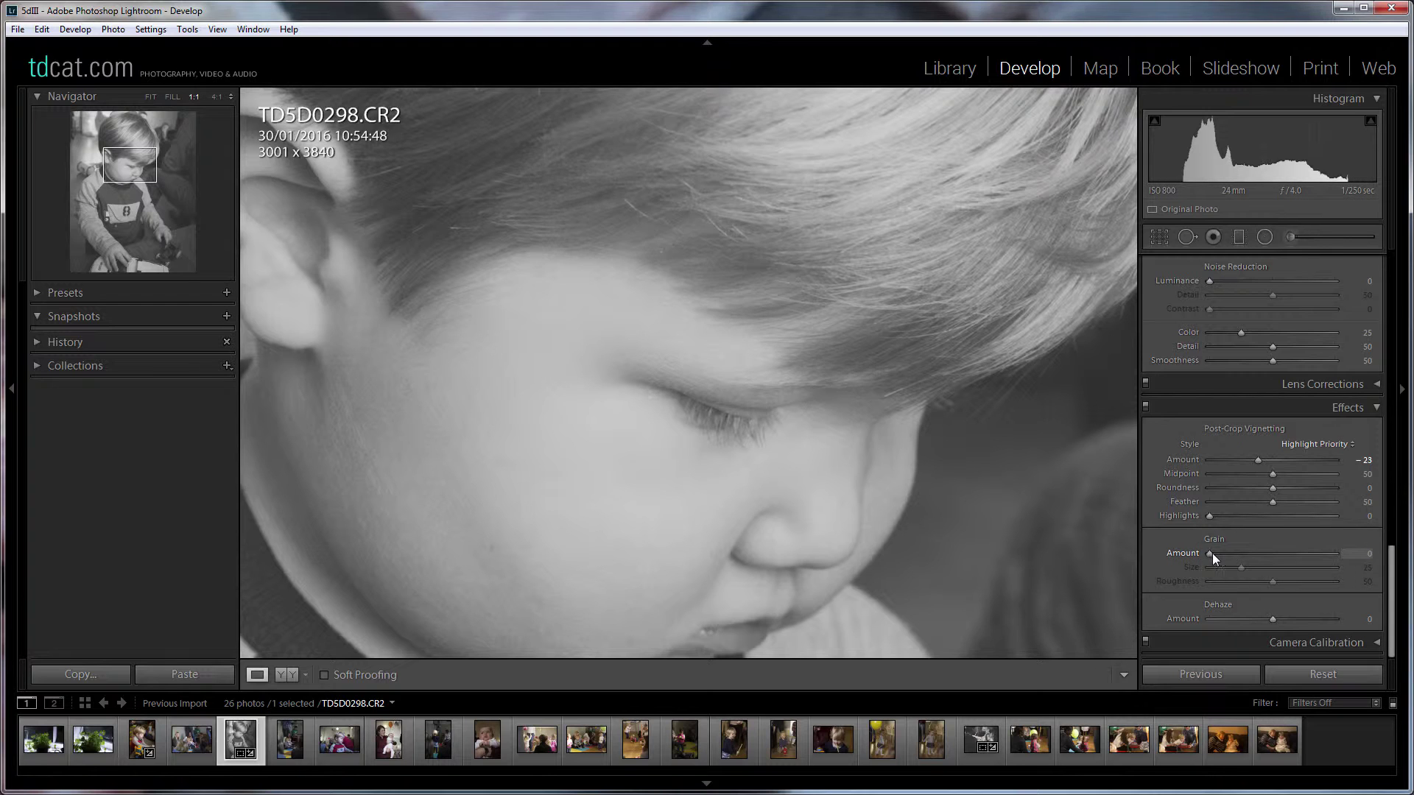
drag(1211, 554, 1231, 555)
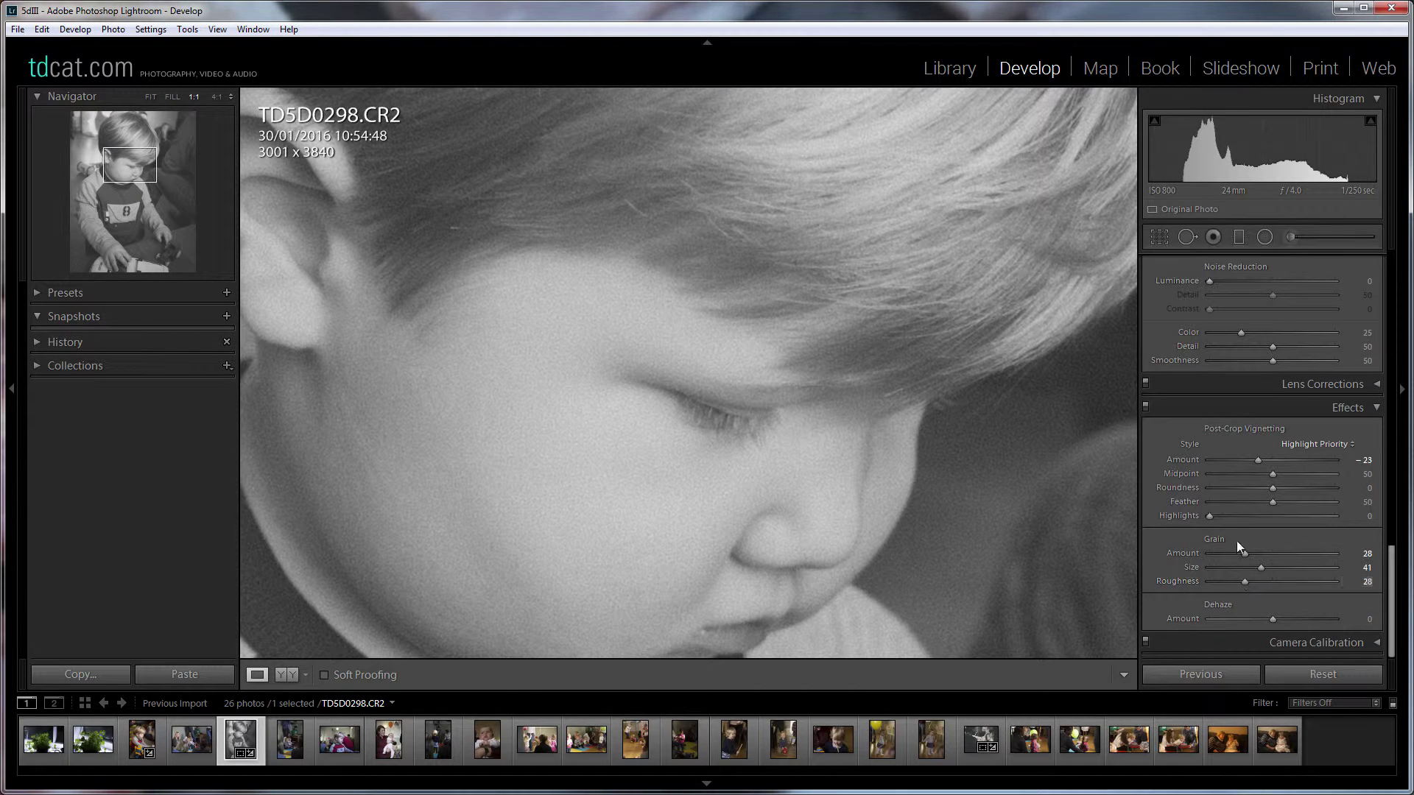
drag(1246, 554, 1267, 555)
click(861, 440)
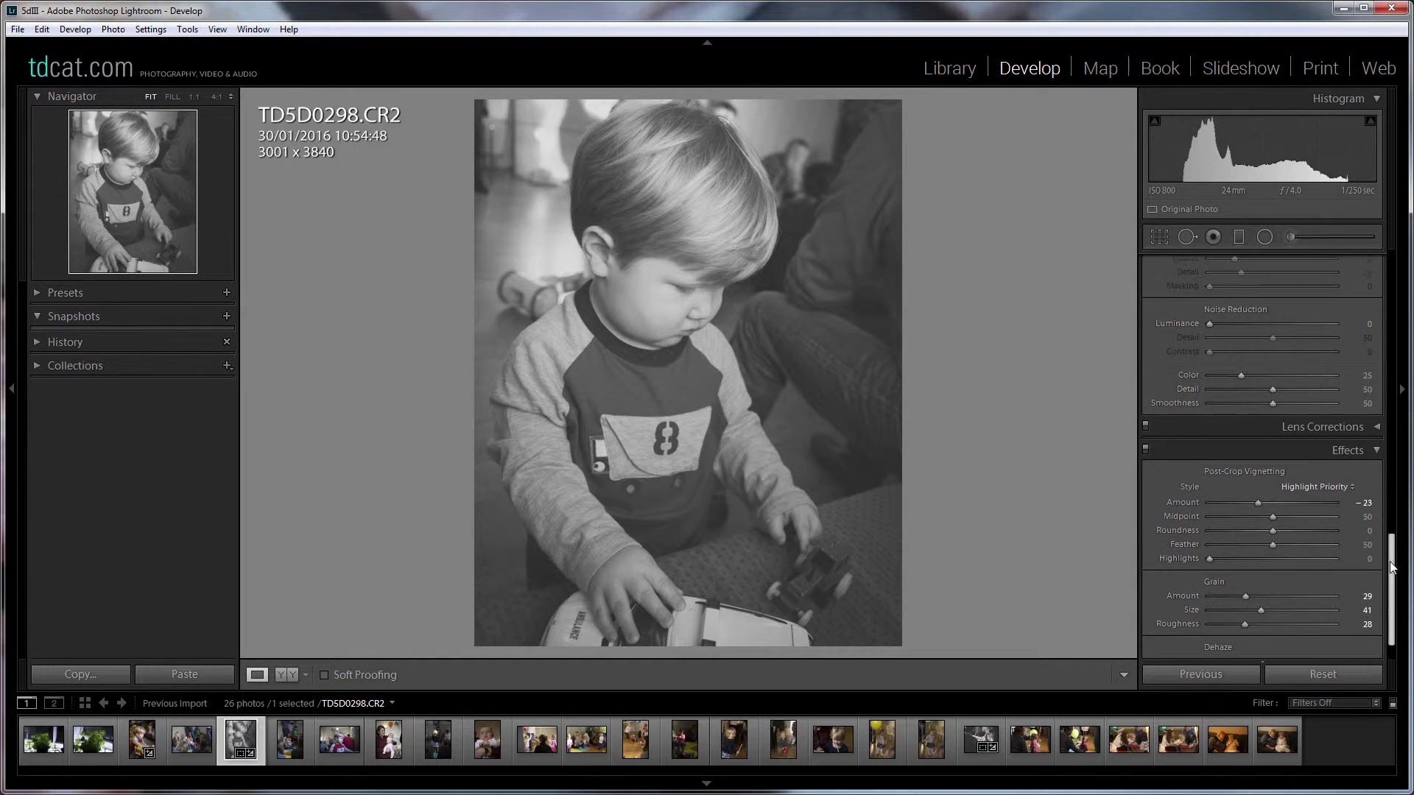
Step: Drag the HSL Saturation sliders for Aqua and Magenta down, Magenta ending at -41
scroll(1389, 560, up, 3)
drag(1390, 560, 1373, 391)
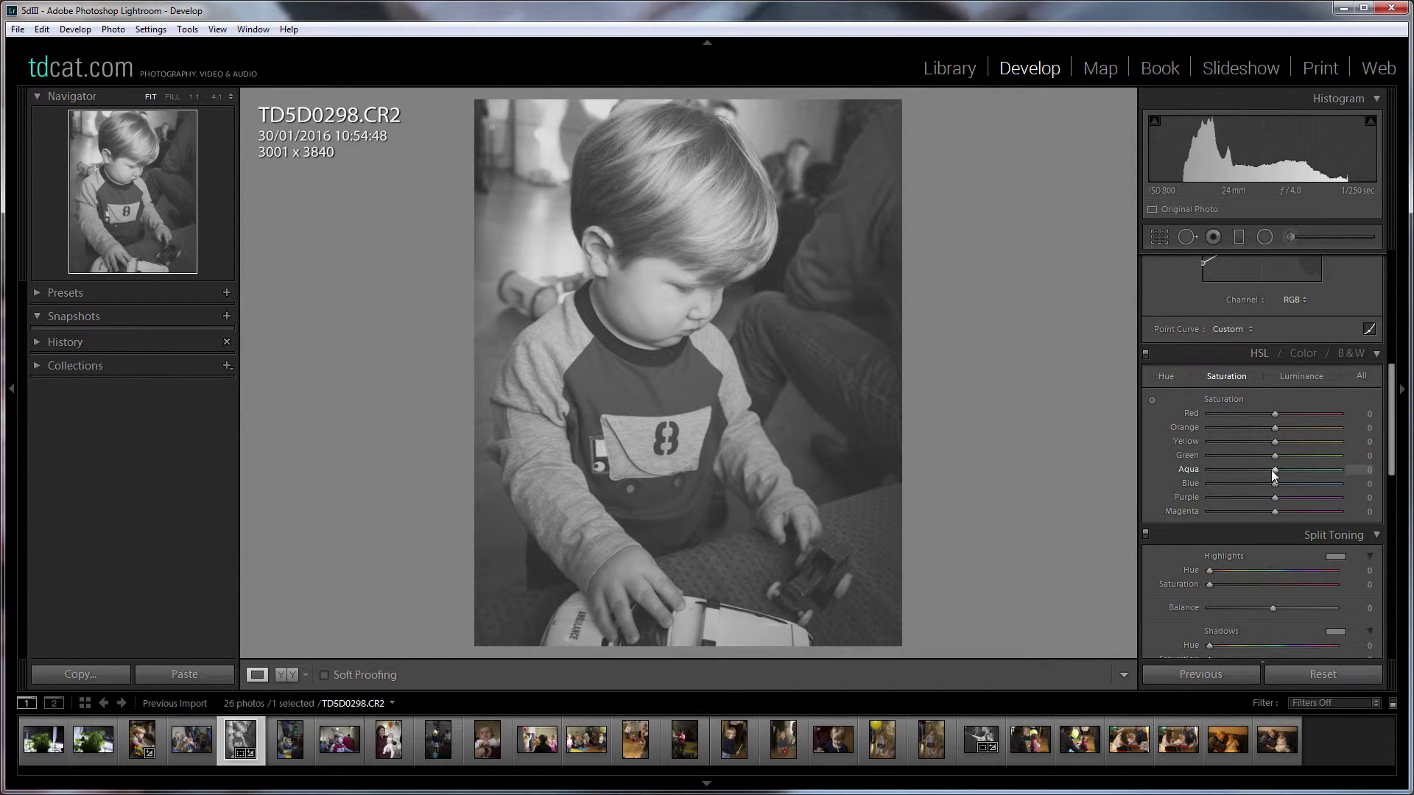
drag(1275, 470, 1305, 490)
drag(1247, 511, 1249, 511)
scroll(1393, 419, up, 2)
scroll(1393, 420, up, 8)
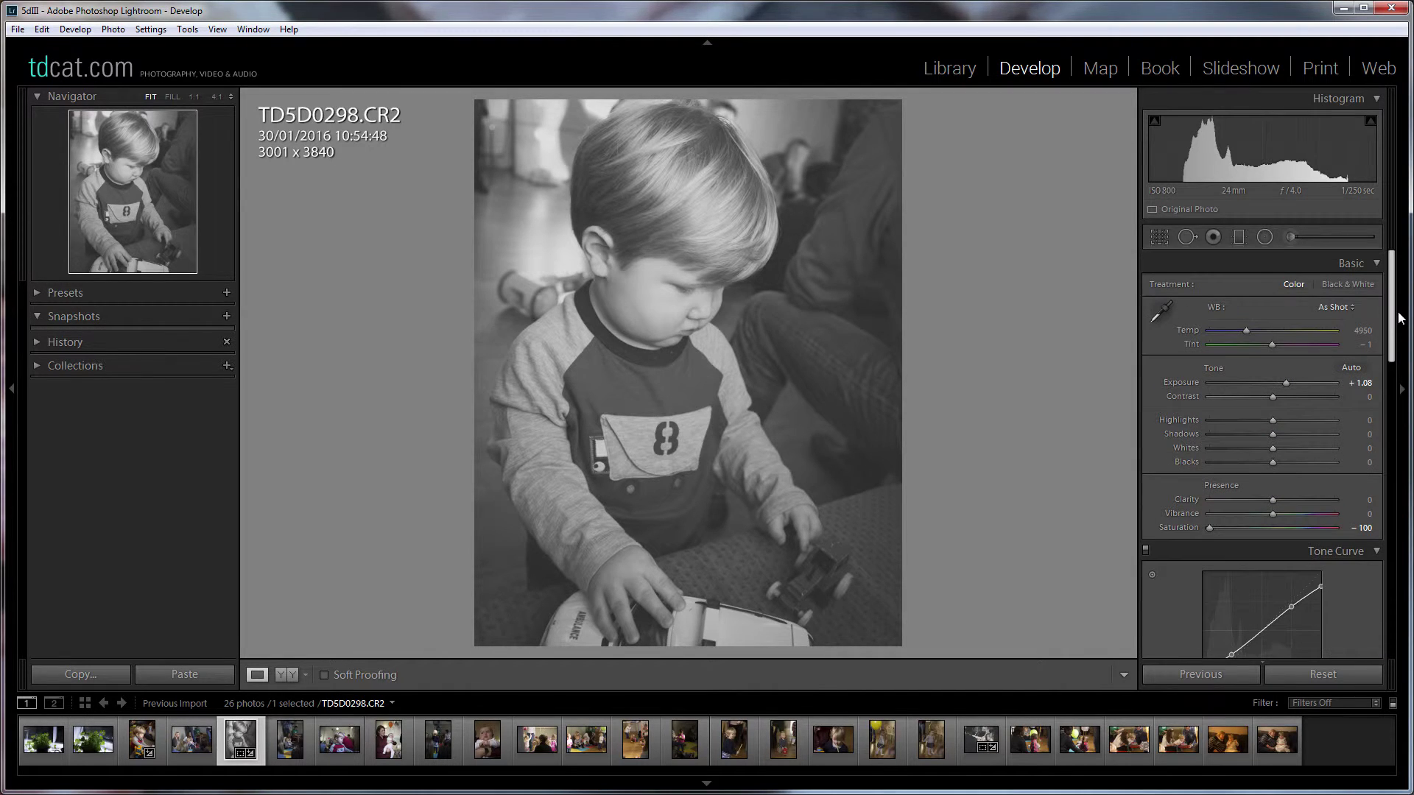
Step: In Basic, set Saturation -47, Temp 6795, Exposure +1.20 and Highlights -25
drag(1212, 530, 1253, 528)
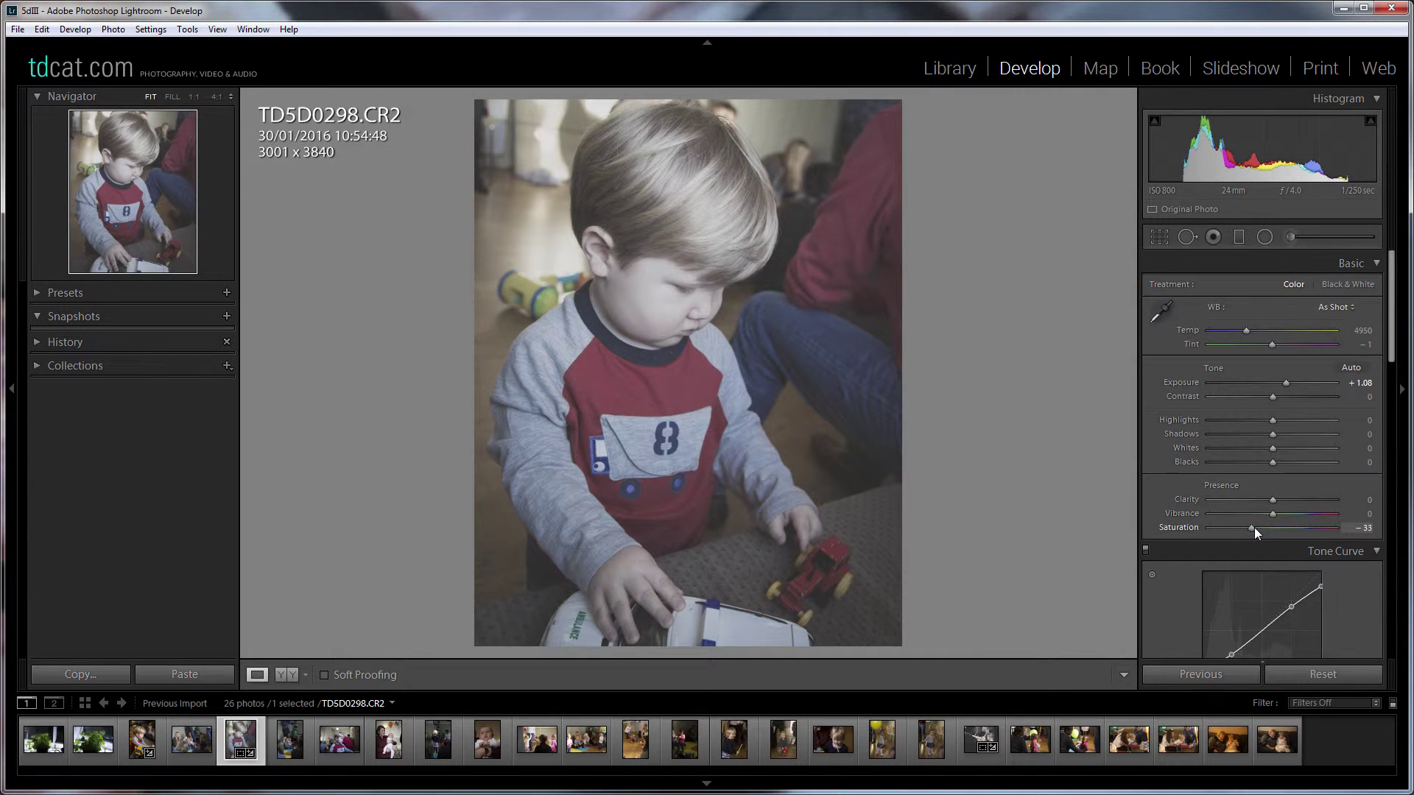
drag(1246, 331, 1275, 333)
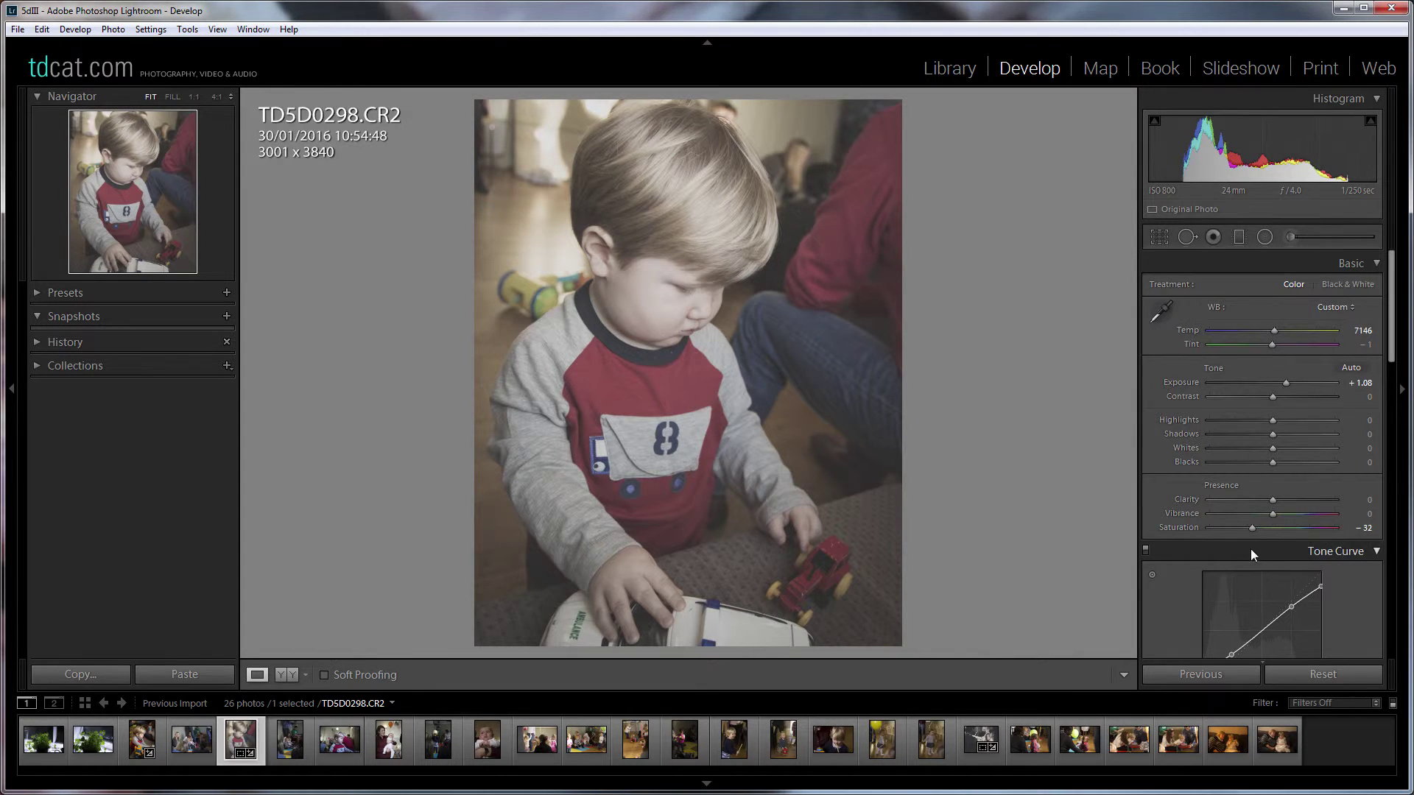
drag(1249, 528, 1243, 530)
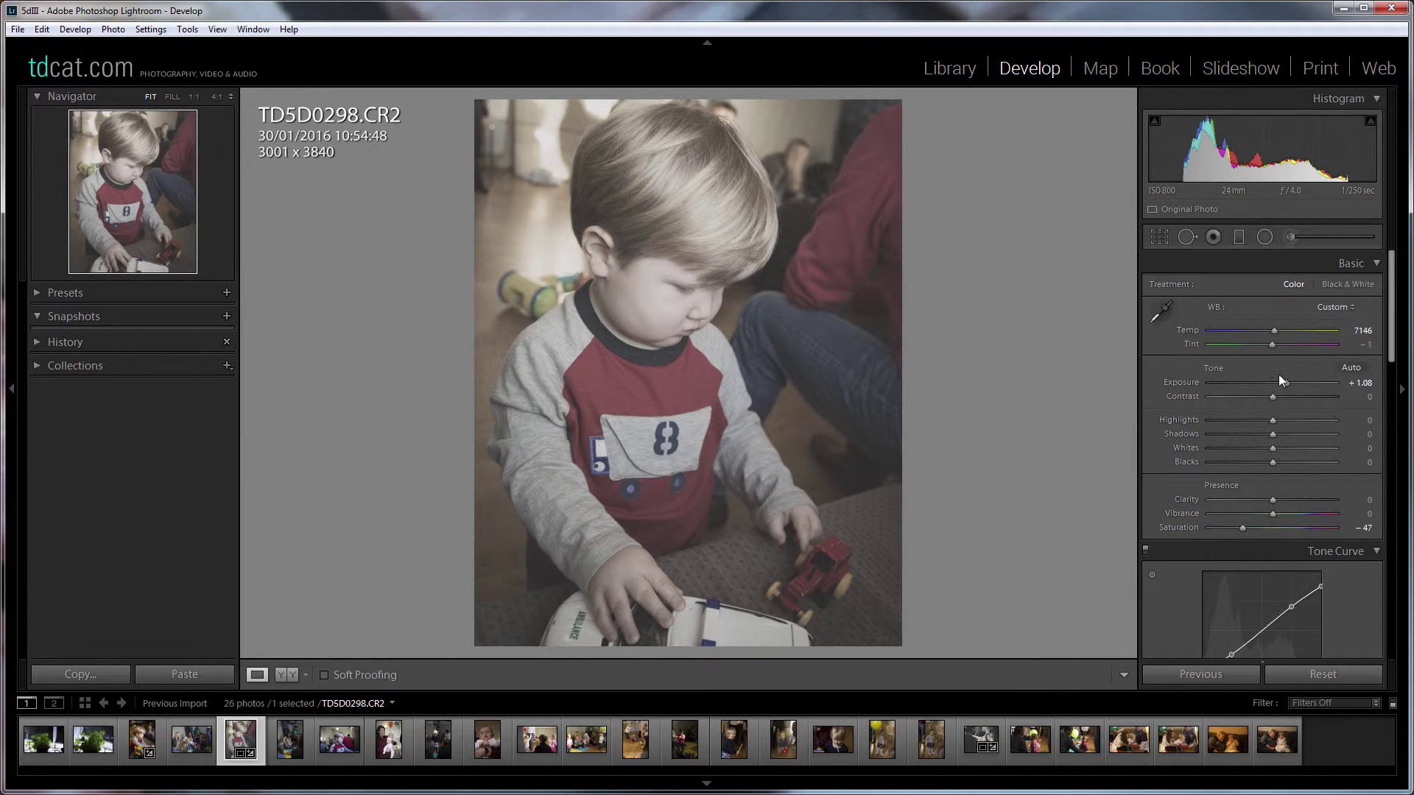
drag(1284, 383, 1255, 422)
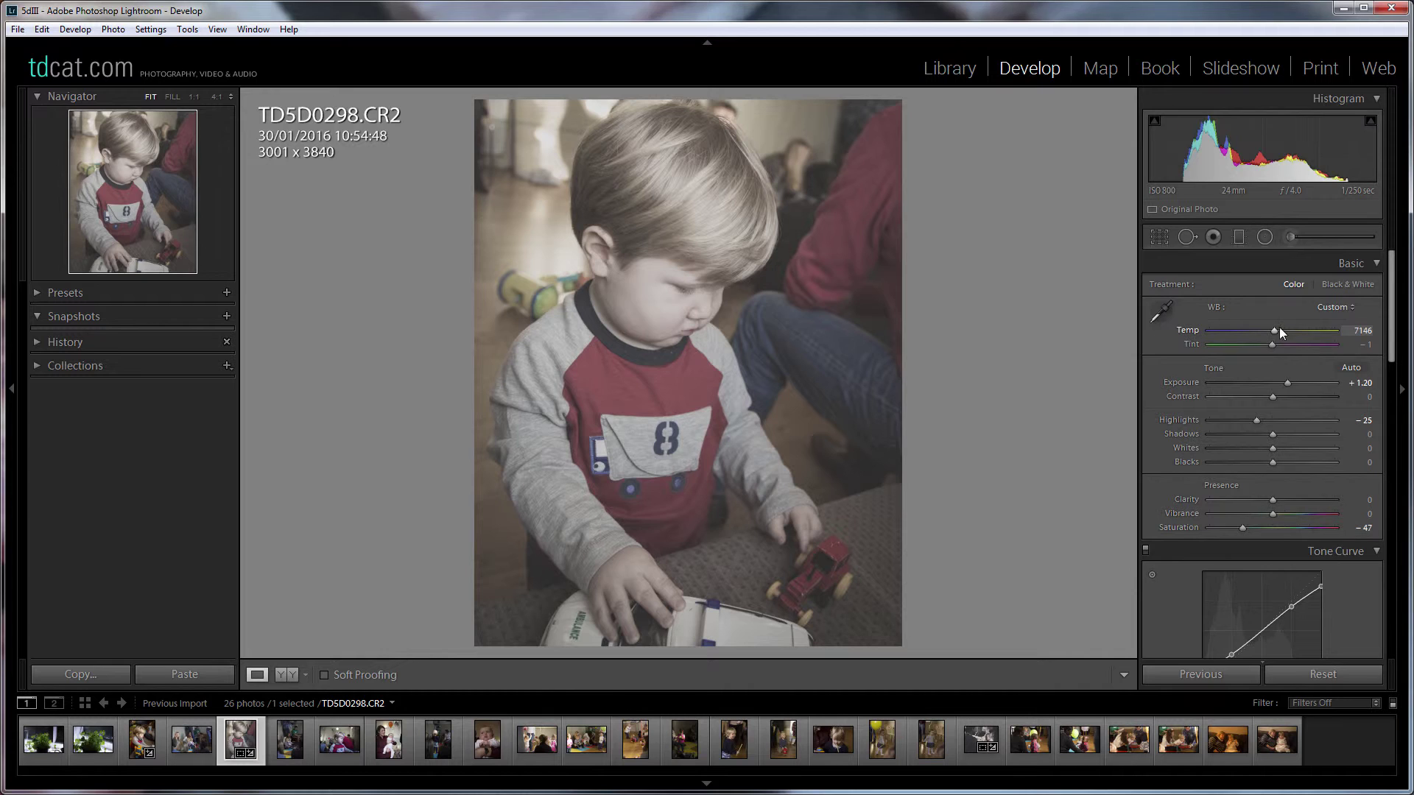
drag(1274, 332, 1270, 330)
click(1321, 676)
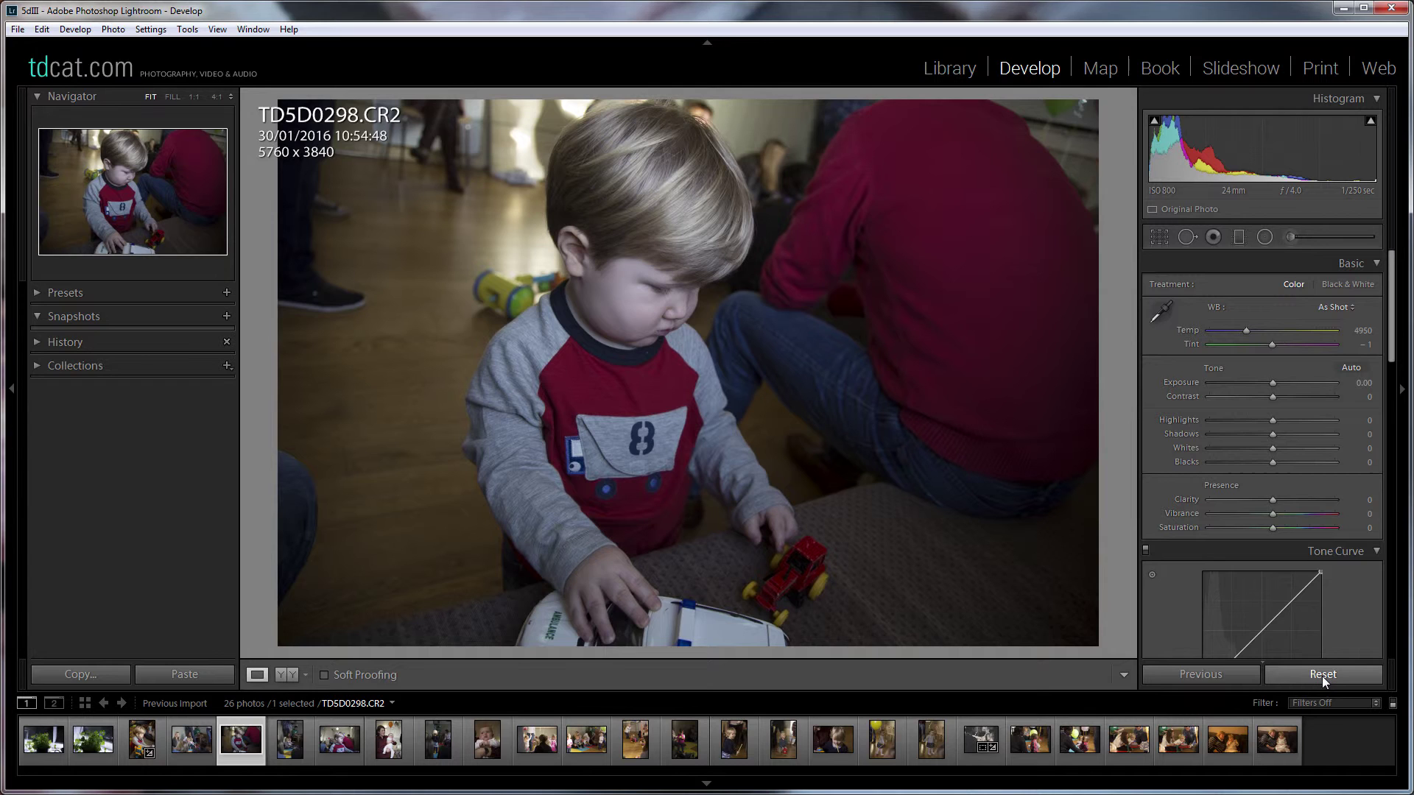
key(ctrl+z)
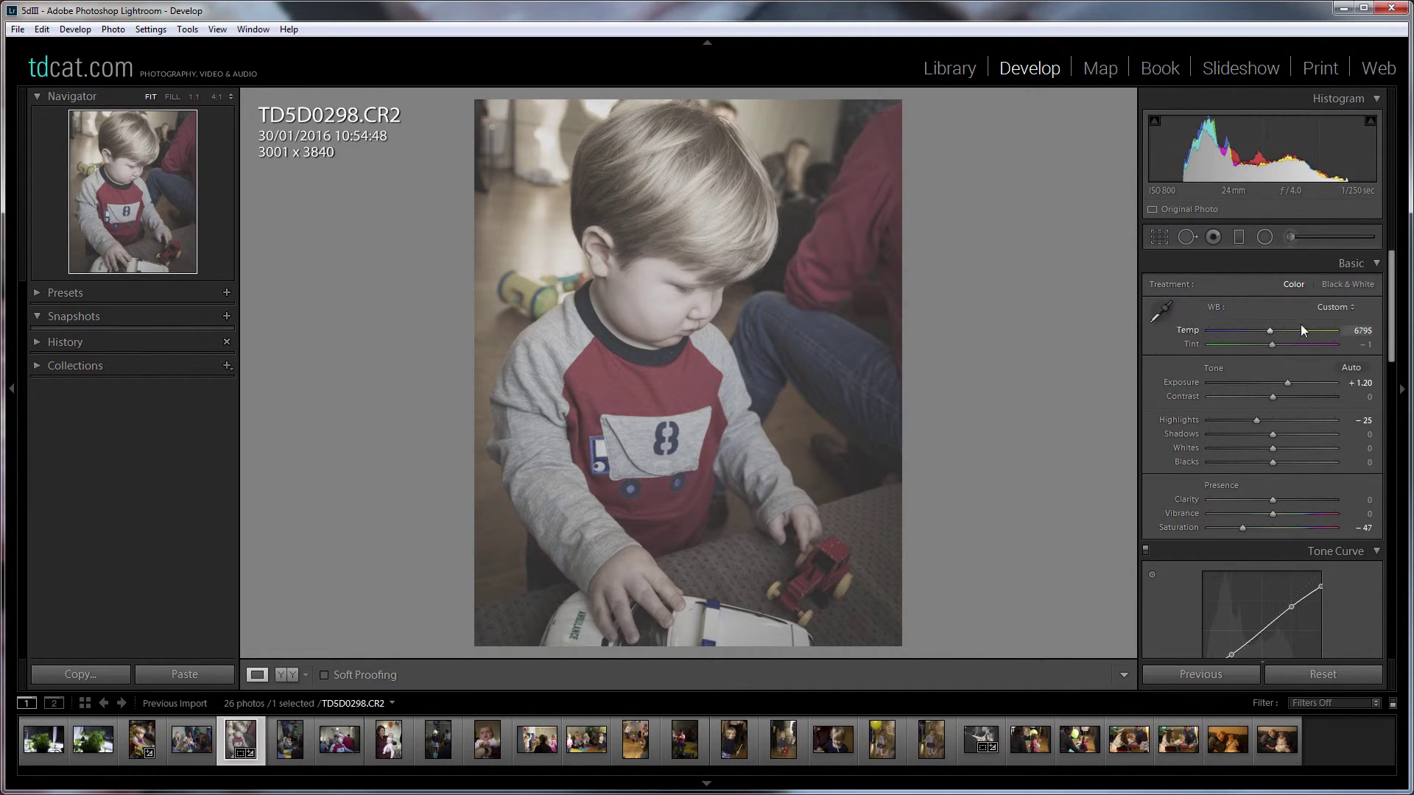
Step: Raise the tone curve's black point, settling at about 15.3% for faded shadows
drag(1392, 306, 1392, 351)
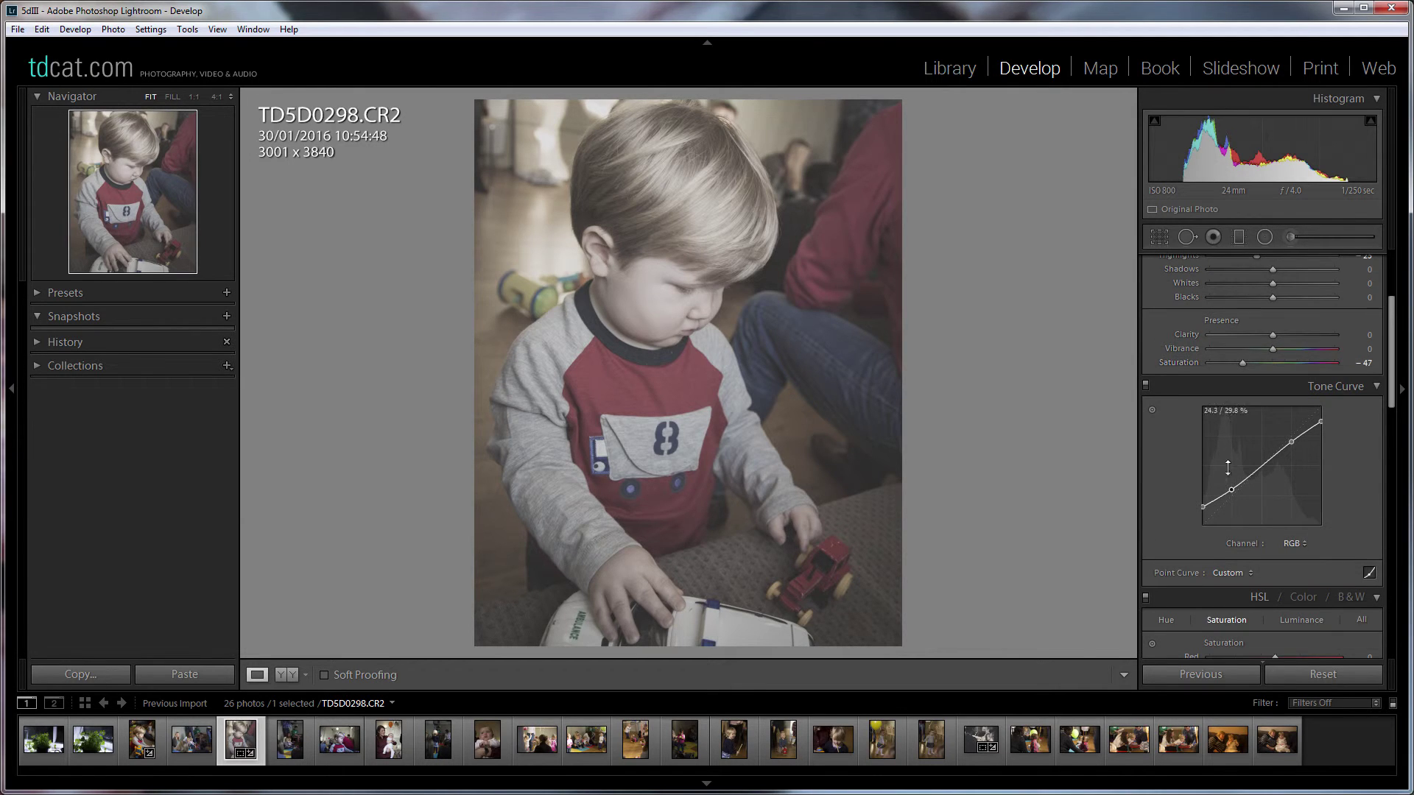
drag(1204, 508, 1203, 505)
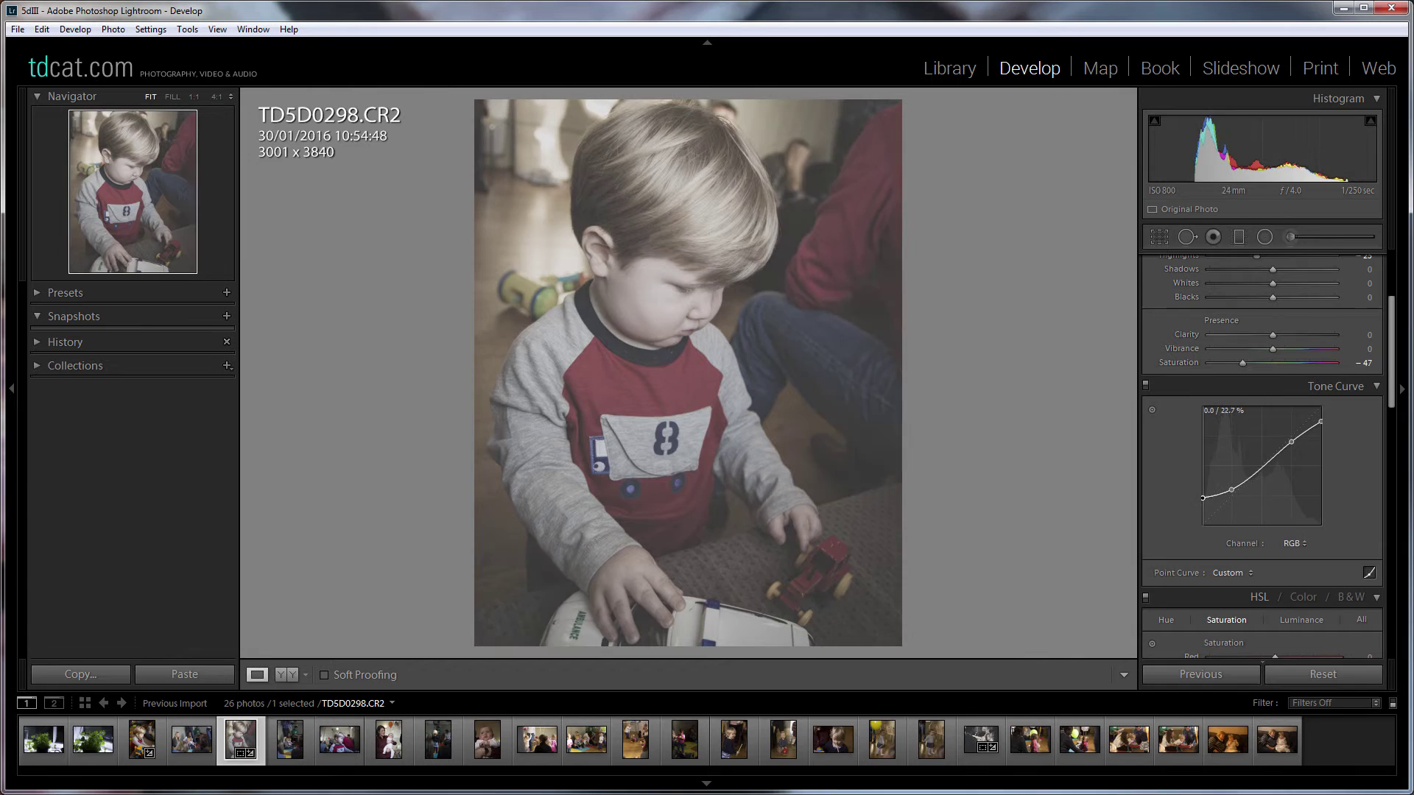
drag(1203, 498, 1203, 506)
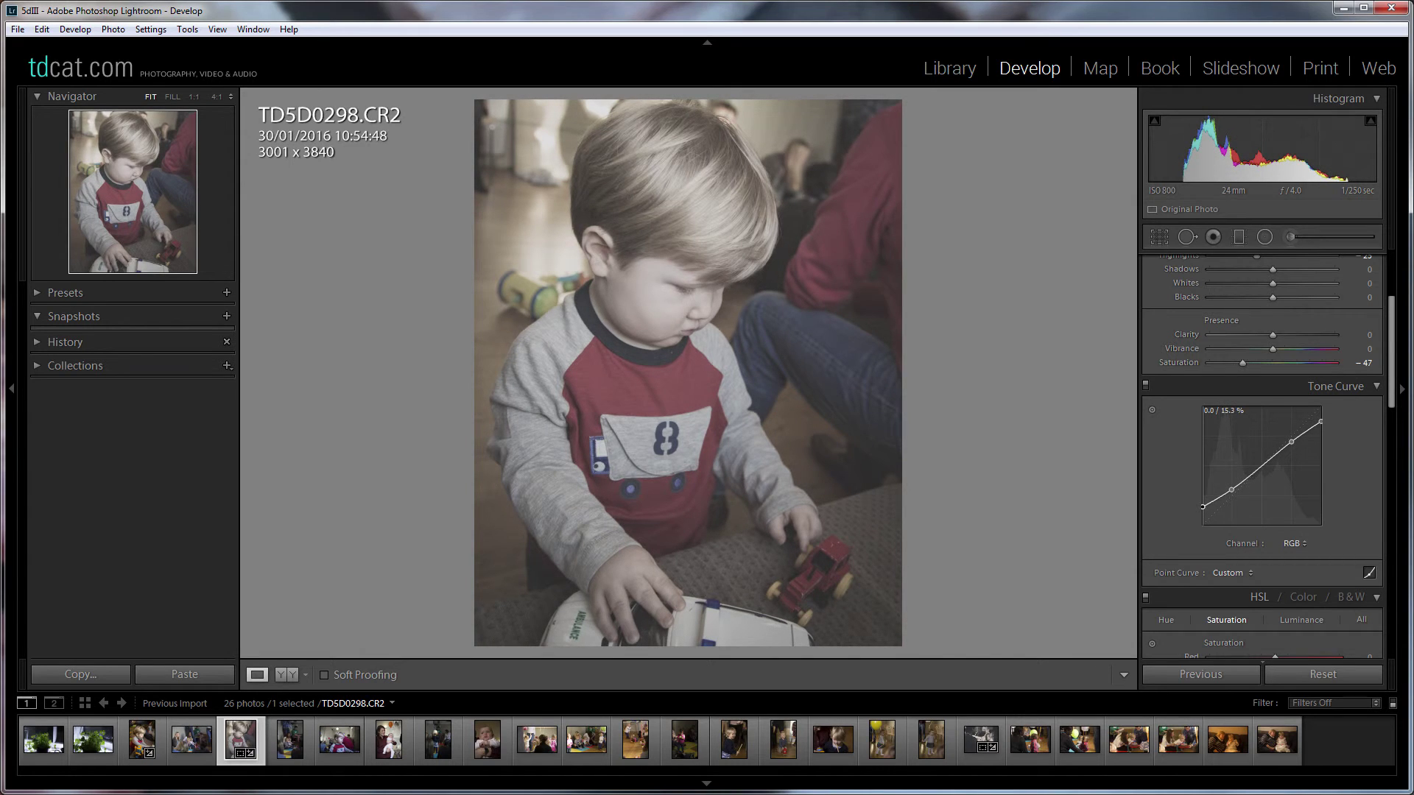